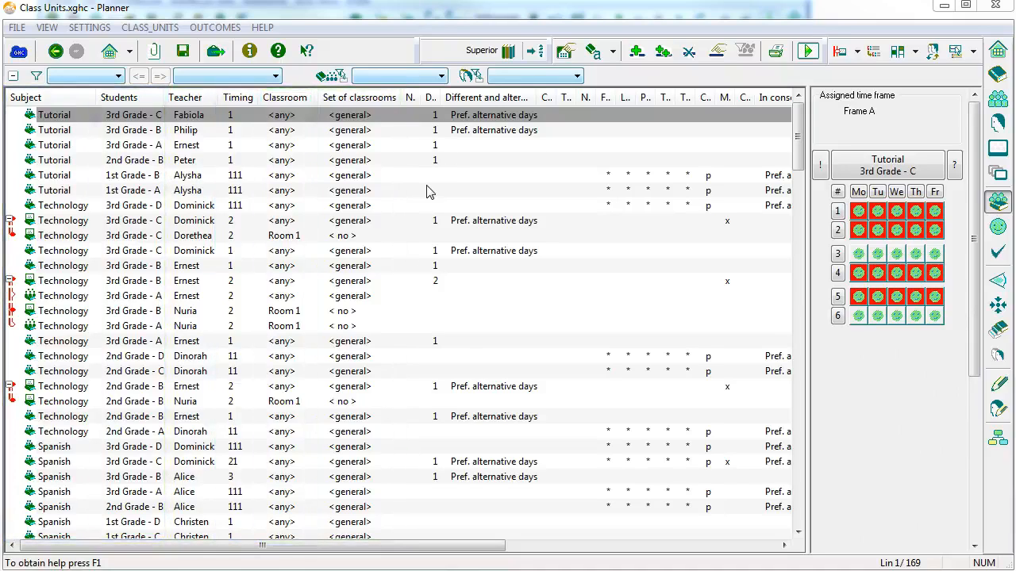
Filter the class units list by students to show only 3rd Grade - A.
{"action": "left_click", "coordinate": [101, 77]}
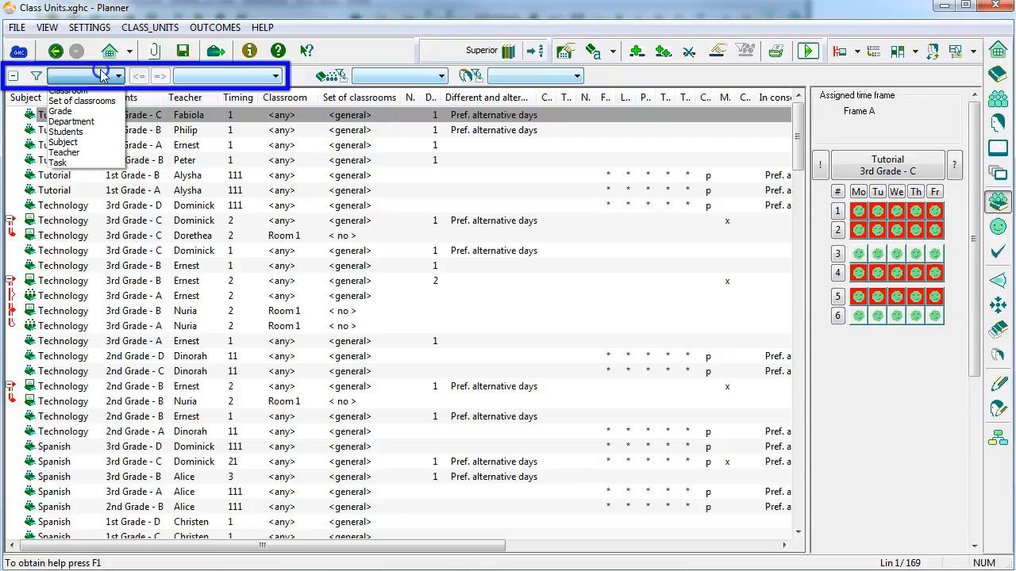
{"action": "left_click", "coordinate": [79, 131]}
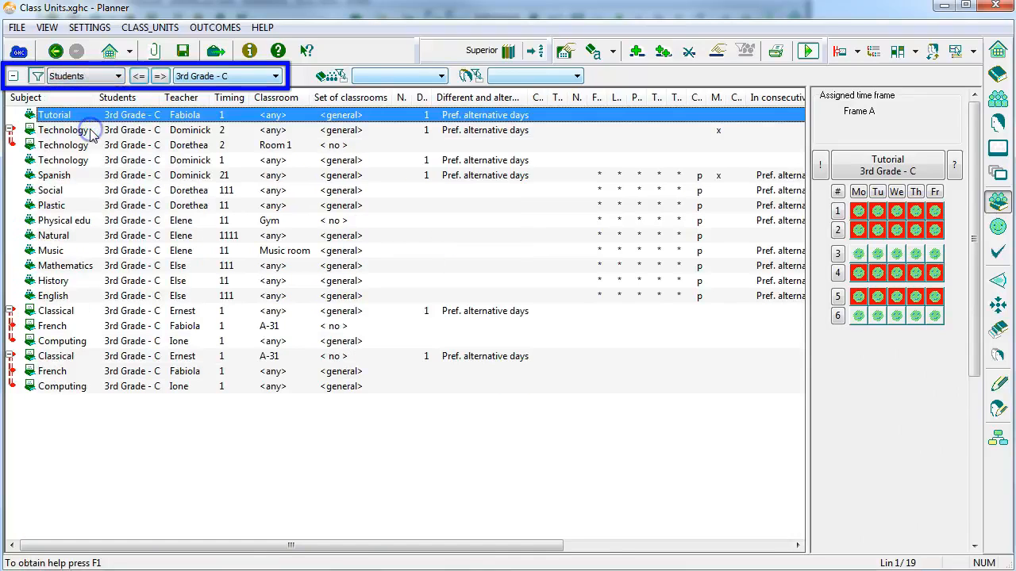
{"action": "left_click", "coordinate": [220, 76]}
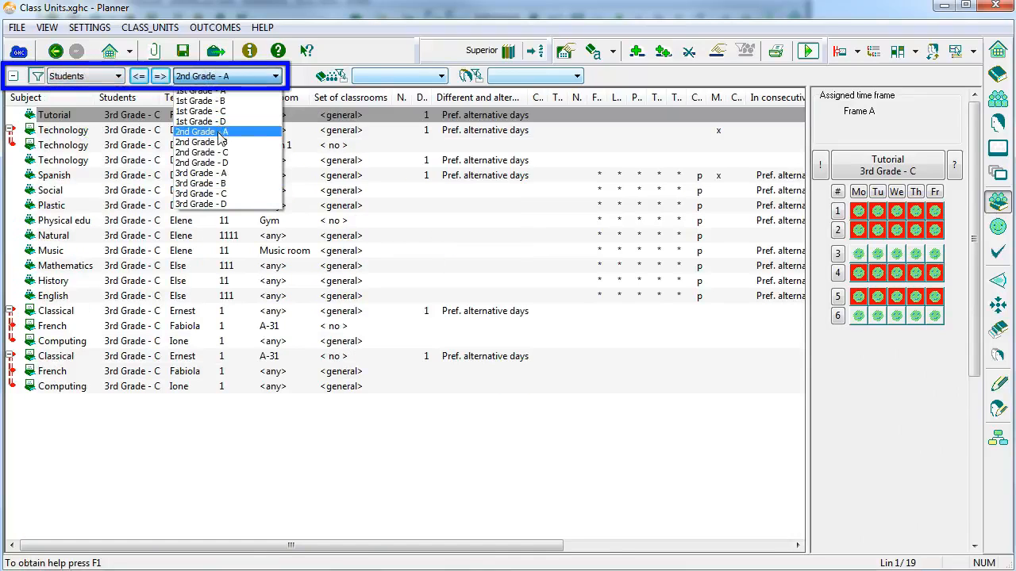
{"action": "left_click", "coordinate": [225, 176]}
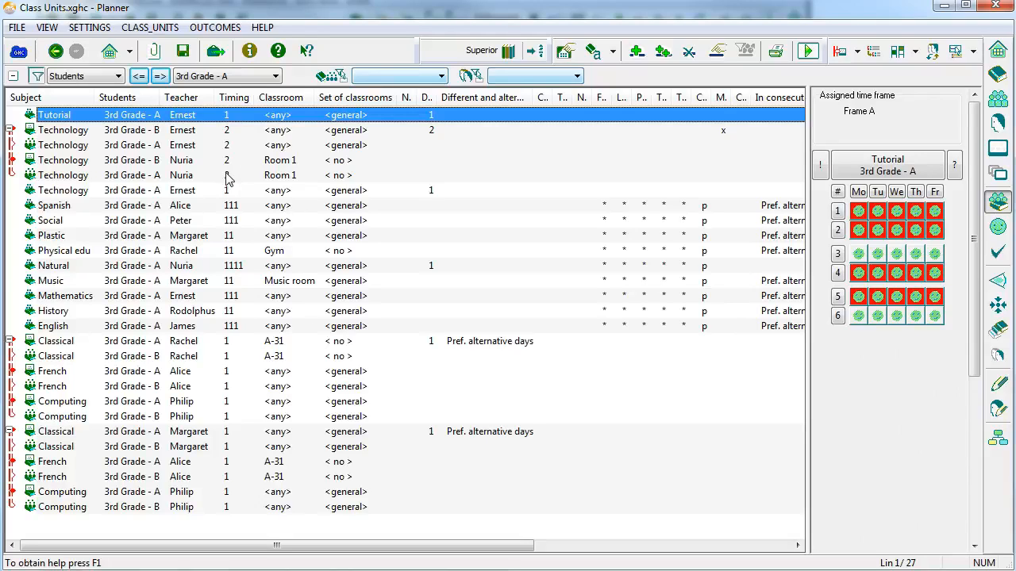
Filter the list by the teacher of the 3rd Grade - A Social unit, browse the following teachers' units, and remove the filter.
{"action": "left_click", "coordinate": [213, 224]}
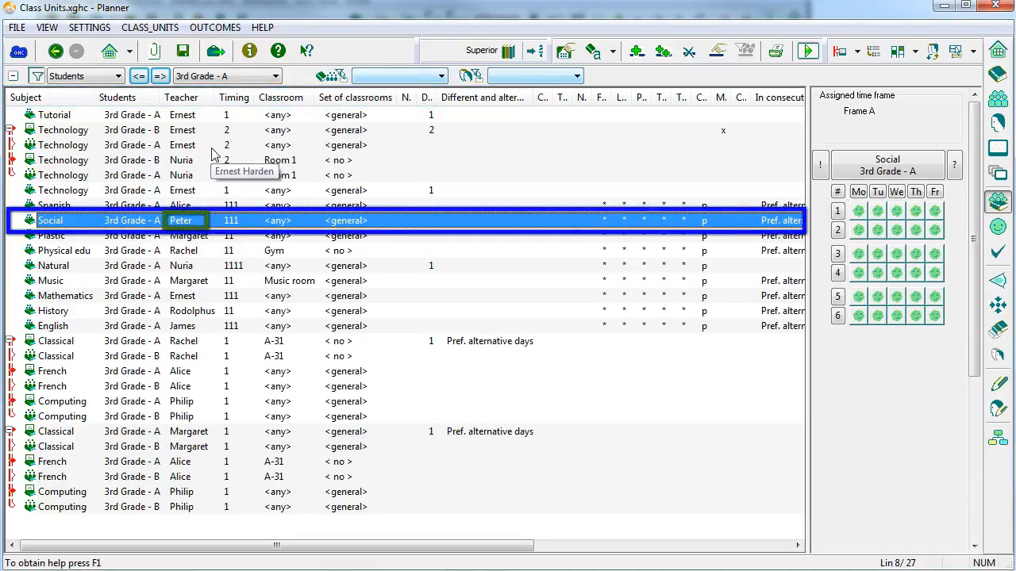
{"action": "left_click", "coordinate": [201, 97]}
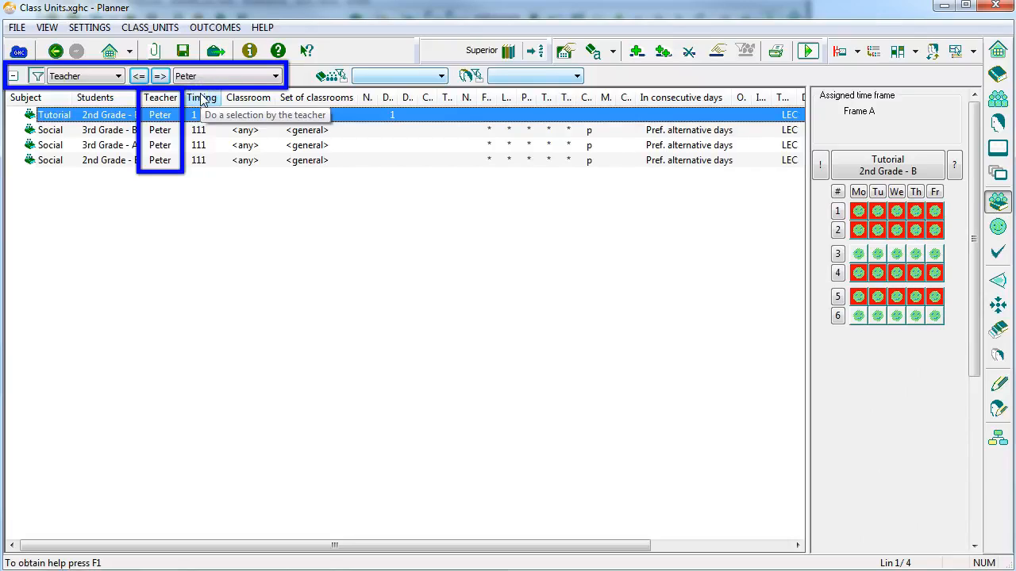
{"action": "left_click", "coordinate": [159, 76]}
{"action": "left_click", "coordinate": [159, 76]}
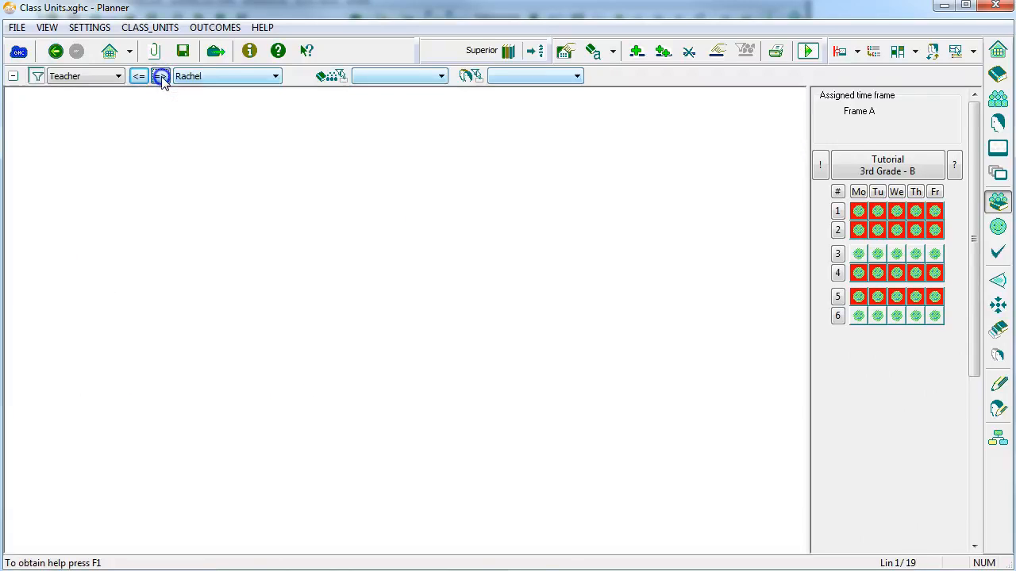
{"action": "left_click", "coordinate": [159, 76]}
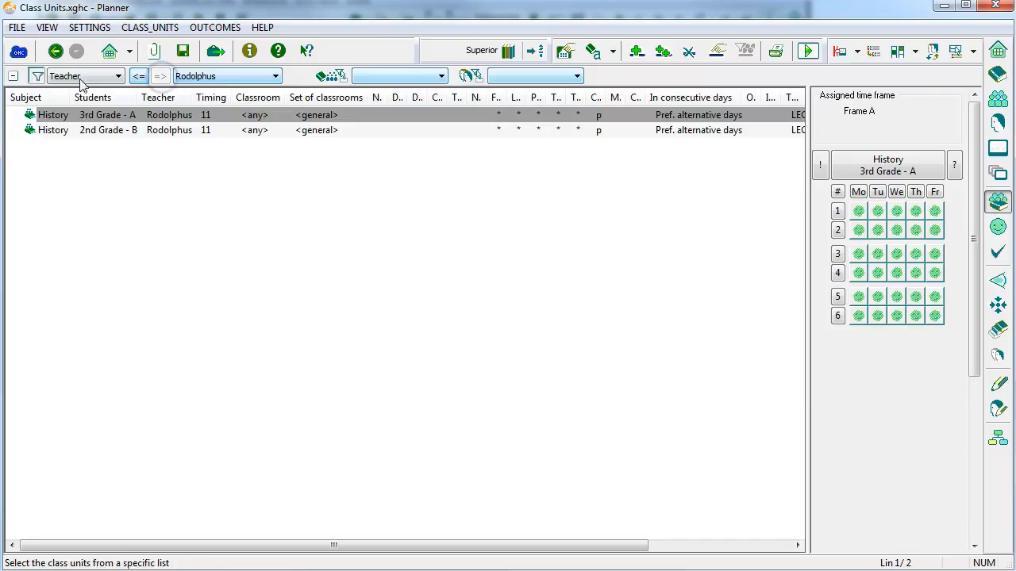
{"action": "left_click", "coordinate": [36, 76]}
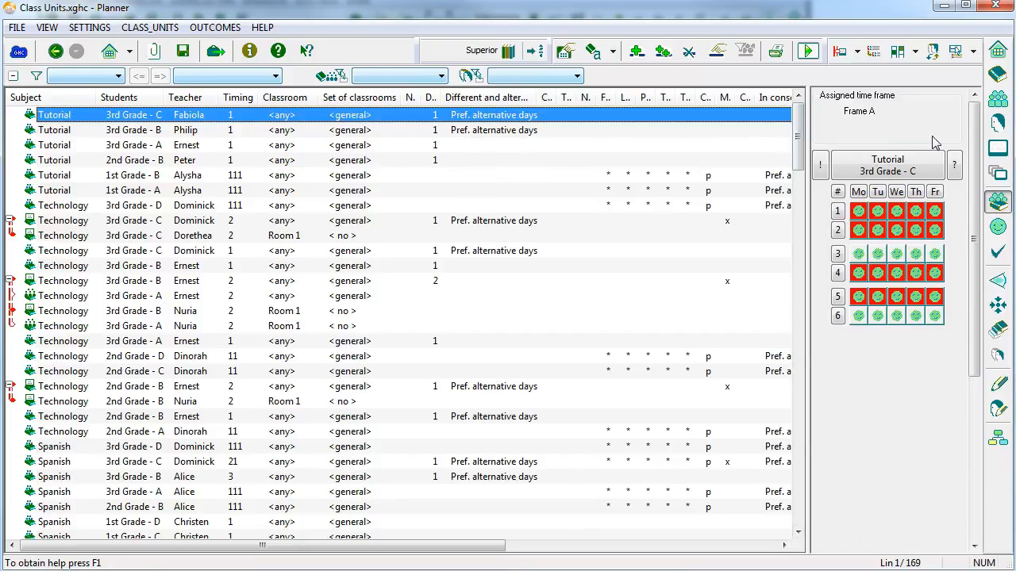
View the class units of teacher BH from the teachers list, and go from the English unit's teacher back to that list.
{"action": "left_click", "coordinate": [998, 122]}
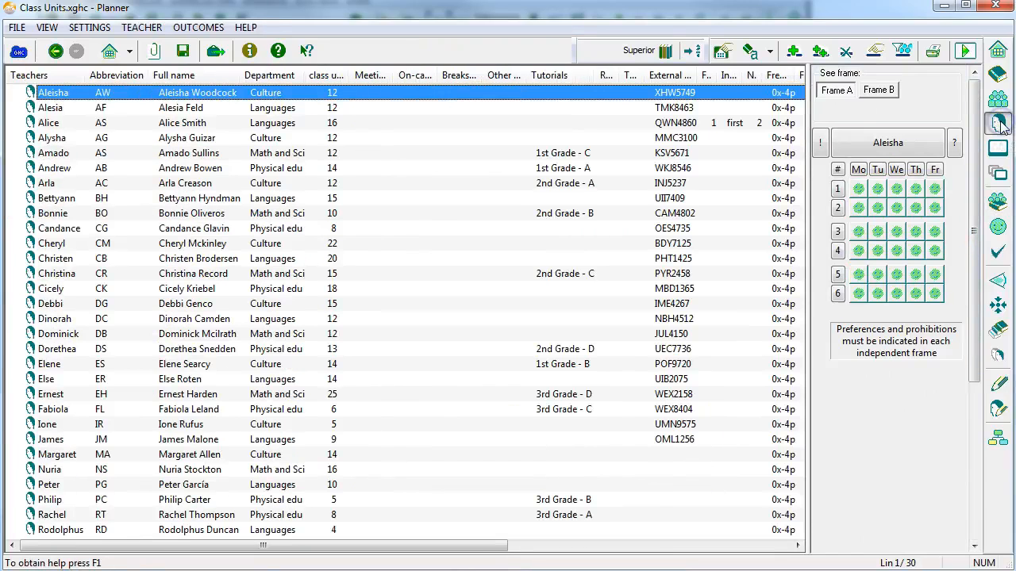
{"action": "double_click", "coordinate": [88, 200]}
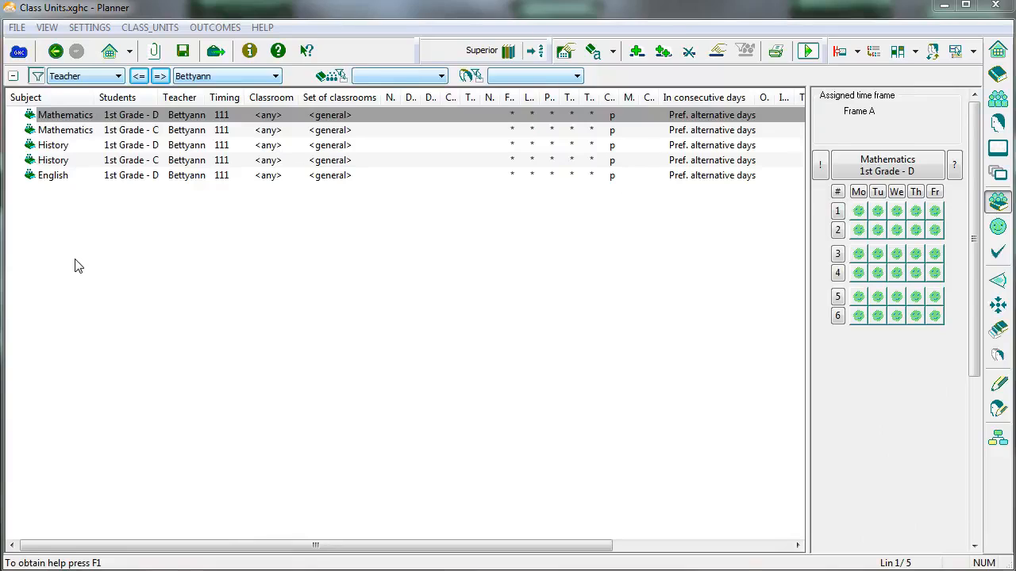
{"action": "left_click", "coordinate": [179, 176]}
{"action": "right_click", "coordinate": [187, 179]}
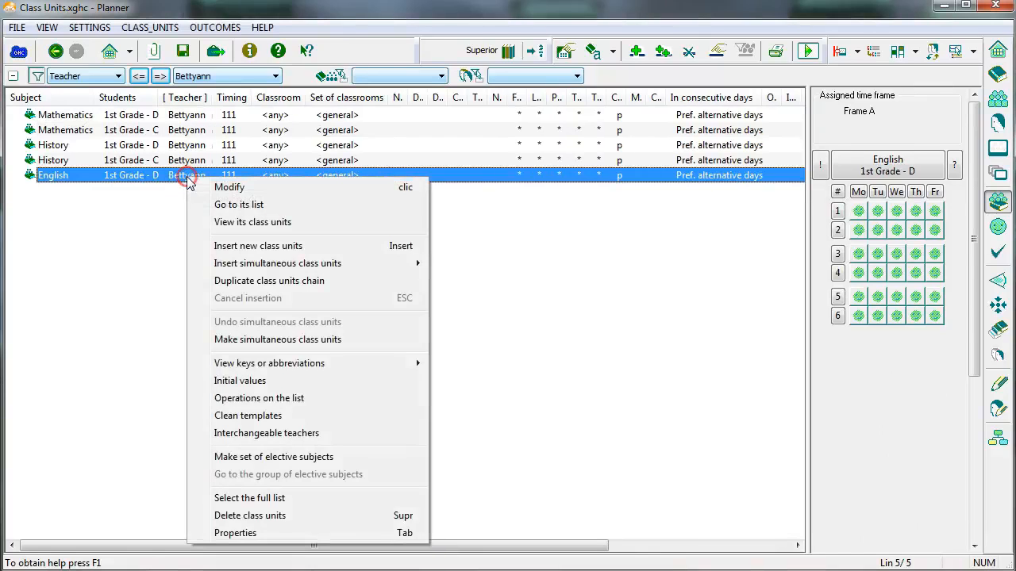
{"action": "left_click", "coordinate": [227, 204]}
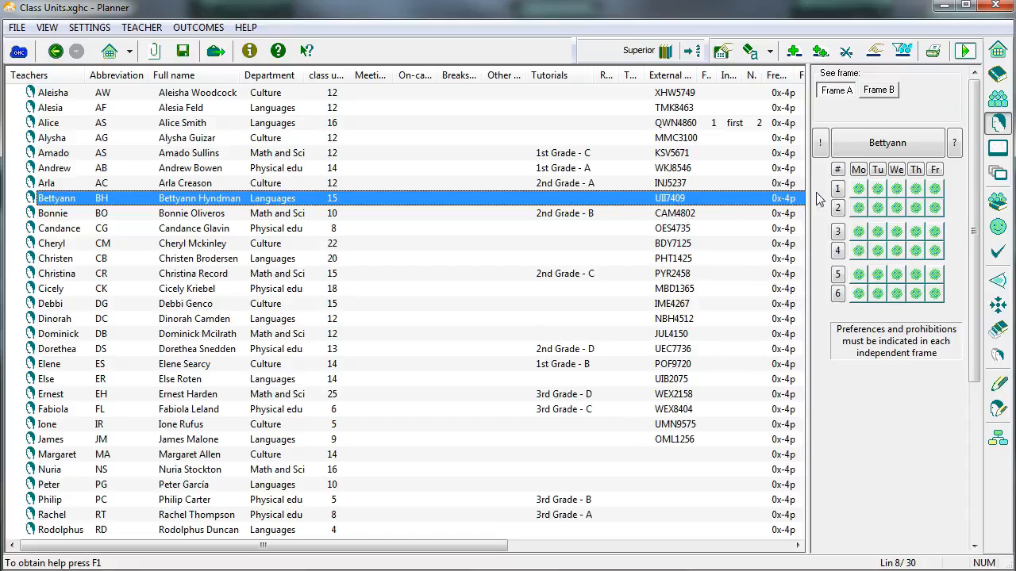
Return to the class units list and display the teachers by their abbreviations.
{"action": "left_click", "coordinate": [997, 203]}
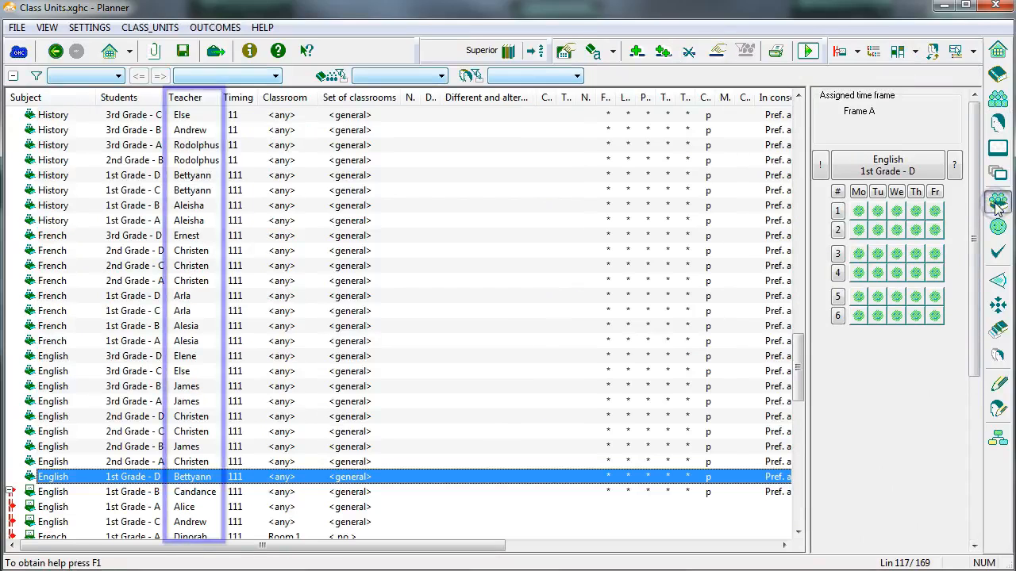
{"action": "left_click", "coordinate": [612, 52]}
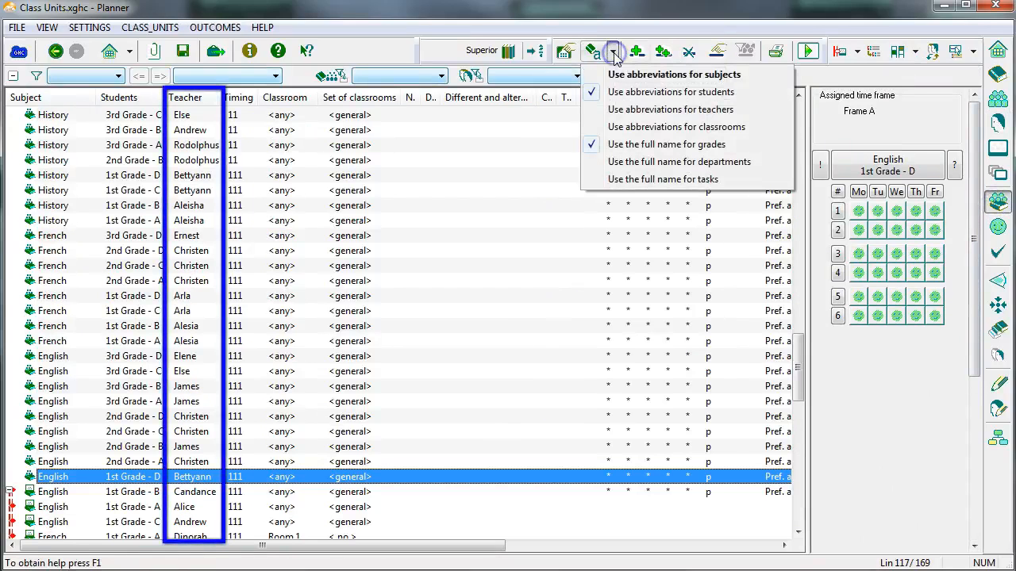
{"action": "left_click", "coordinate": [651, 111]}
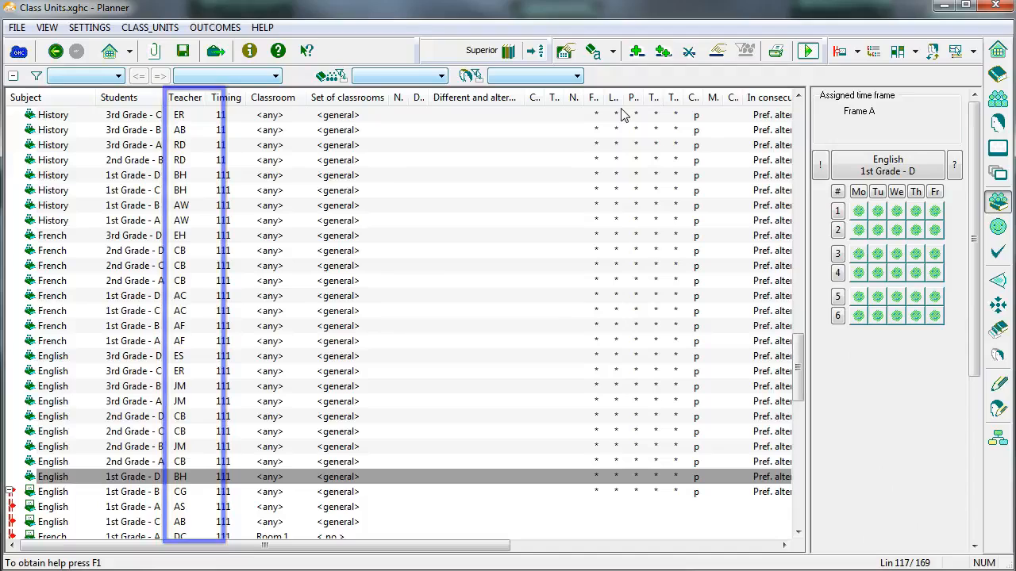
Insert a German class unit for 1st Grade - D with teacher NS, timing 111, any classroom and the general classroom set.
{"action": "left_click", "coordinate": [638, 52]}
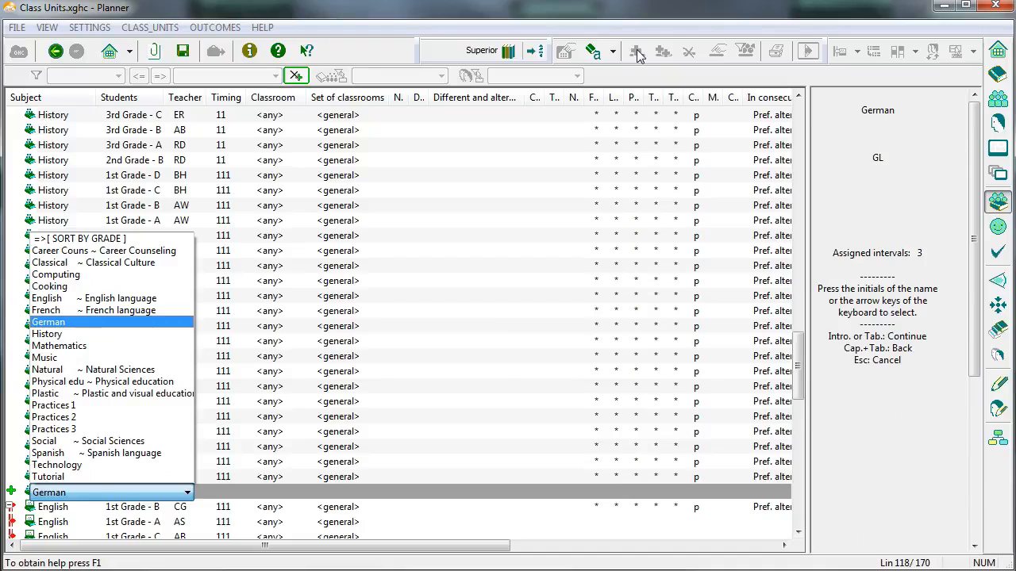
{"action": "key", "text": "Return"}
{"action": "key", "text": "Down"}
{"action": "key", "text": "Return"}
{"action": "key", "text": "Up"}
{"action": "key", "text": "Return"}
{"action": "key", "text": "Return"}
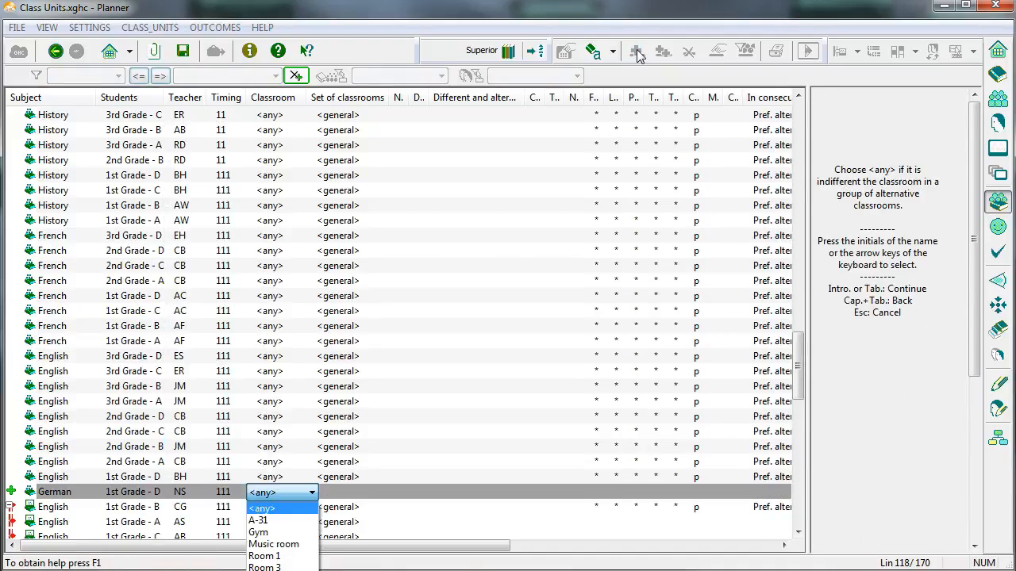
{"action": "key", "text": "Return"}
{"action": "key", "text": "Return"}
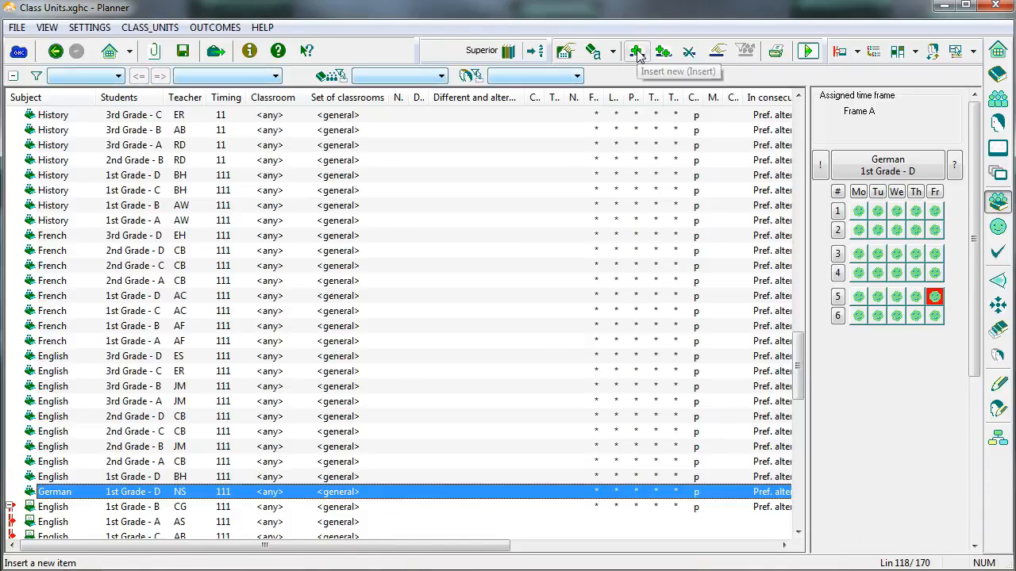
{"action": "left_click", "coordinate": [637, 53]}
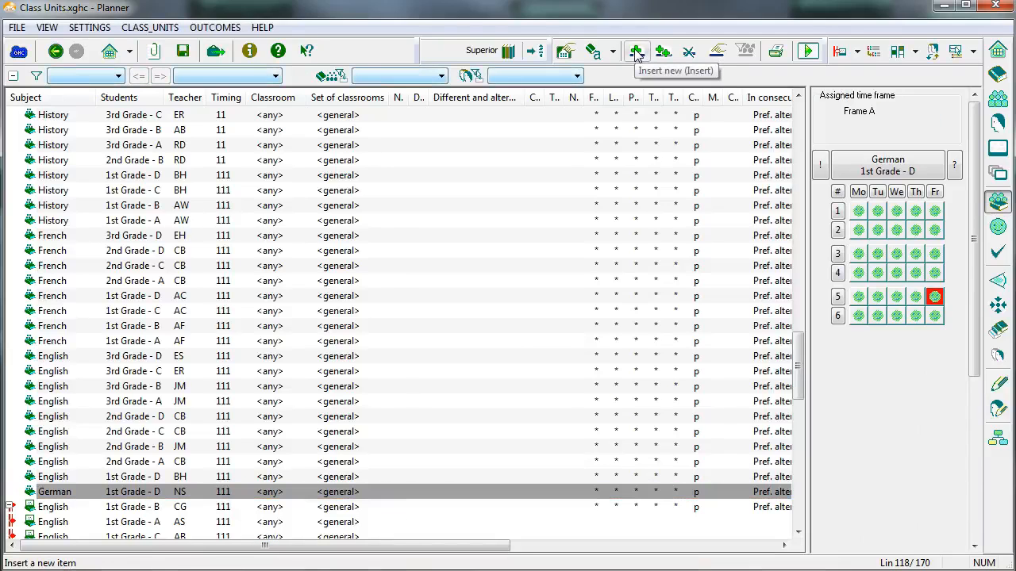
Filter the class units by students, choosing 2nd Grade - A and advancing to 2nd Grade - B.
{"action": "left_click", "coordinate": [103, 76]}
{"action": "left_click", "coordinate": [68, 132]}
{"action": "left_click", "coordinate": [227, 75]}
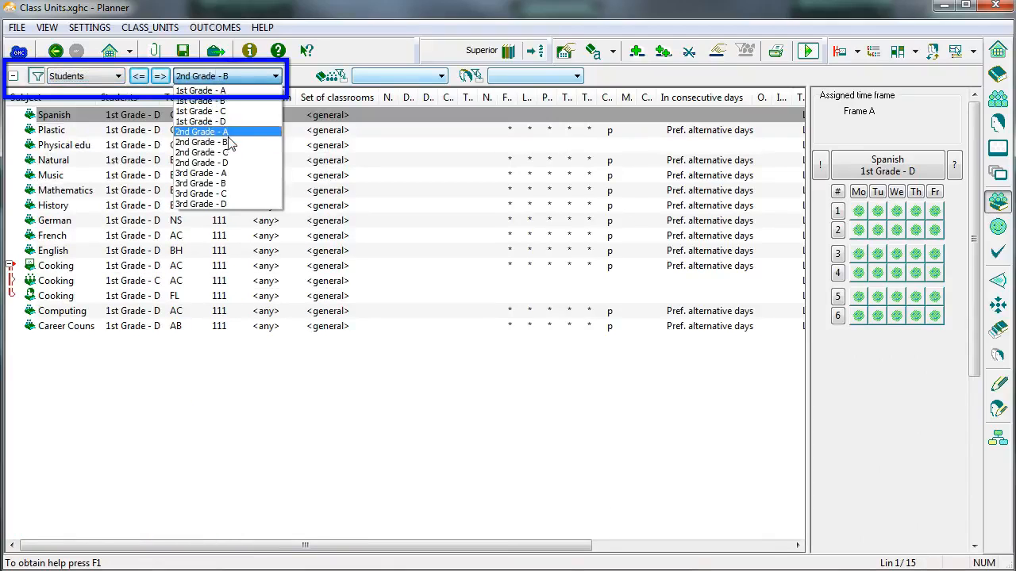
{"action": "left_click", "coordinate": [226, 132]}
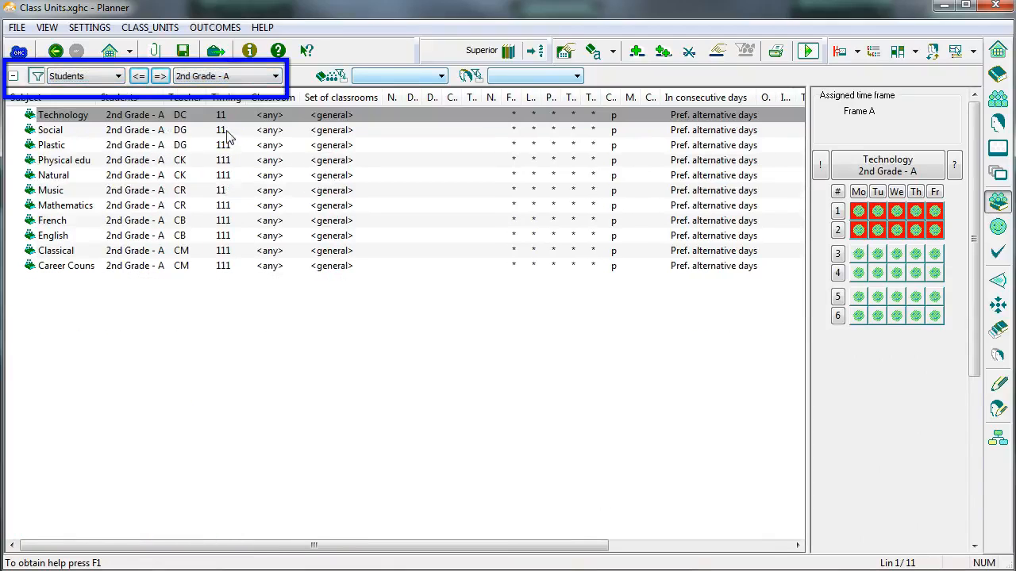
{"action": "left_click", "coordinate": [160, 77]}
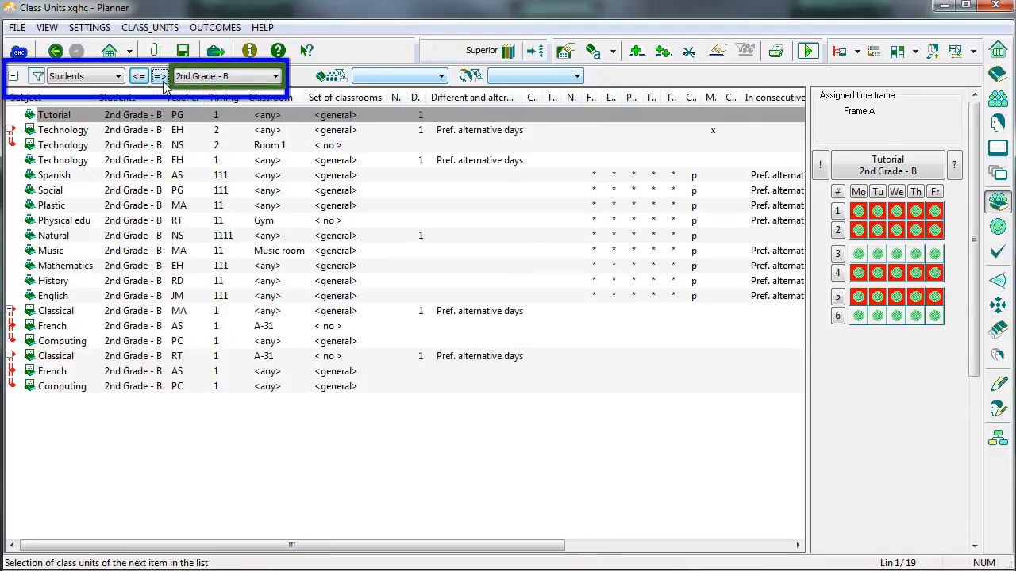
Insert a German class unit for 2nd Grade - B with teacher NS, timing 111 and any classroom.
{"action": "left_click", "coordinate": [640, 53]}
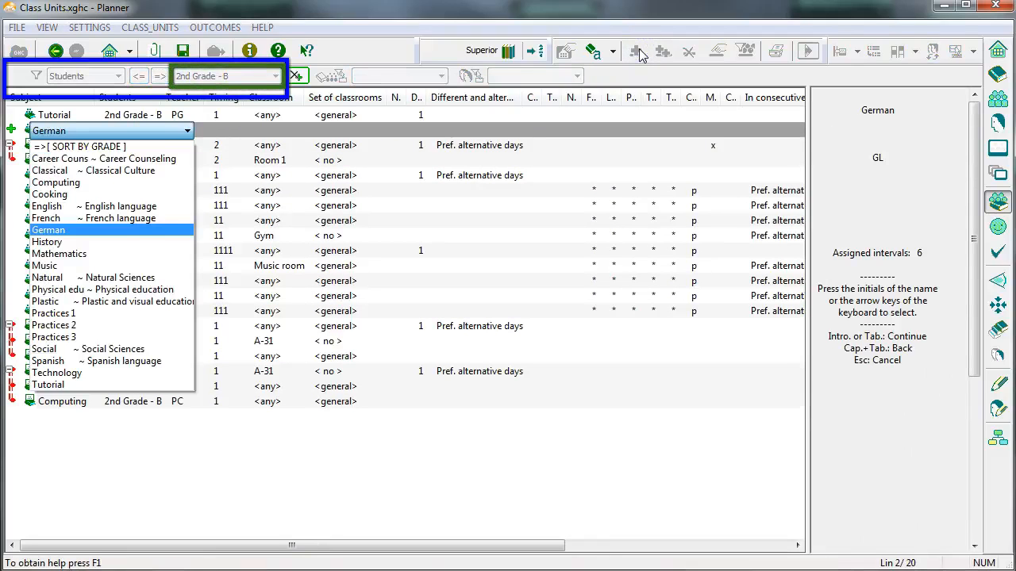
{"action": "key", "text": "Return"}
{"action": "key", "text": "Return"}
{"action": "key", "text": "Return"}
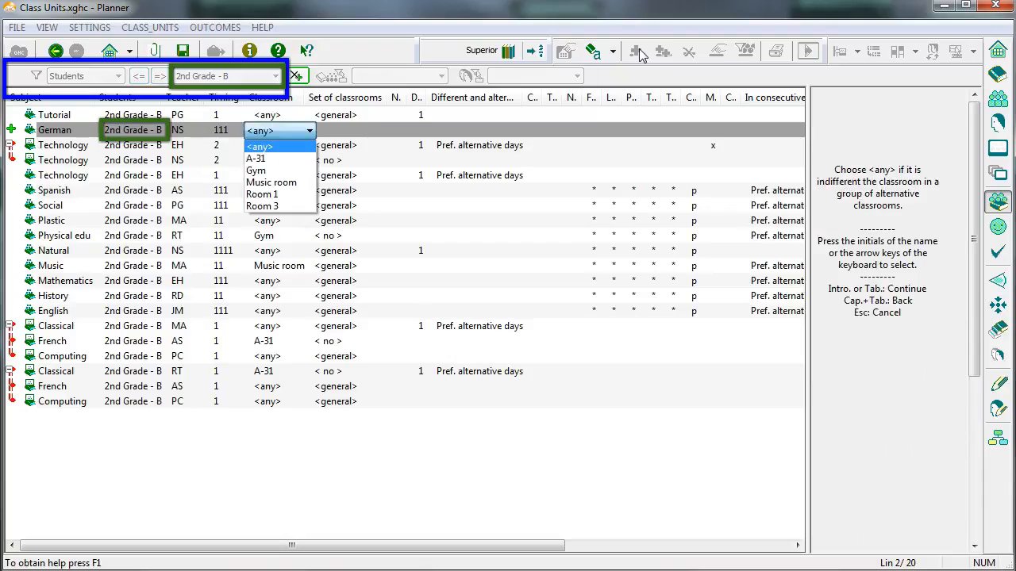
{"action": "key", "text": "Return"}
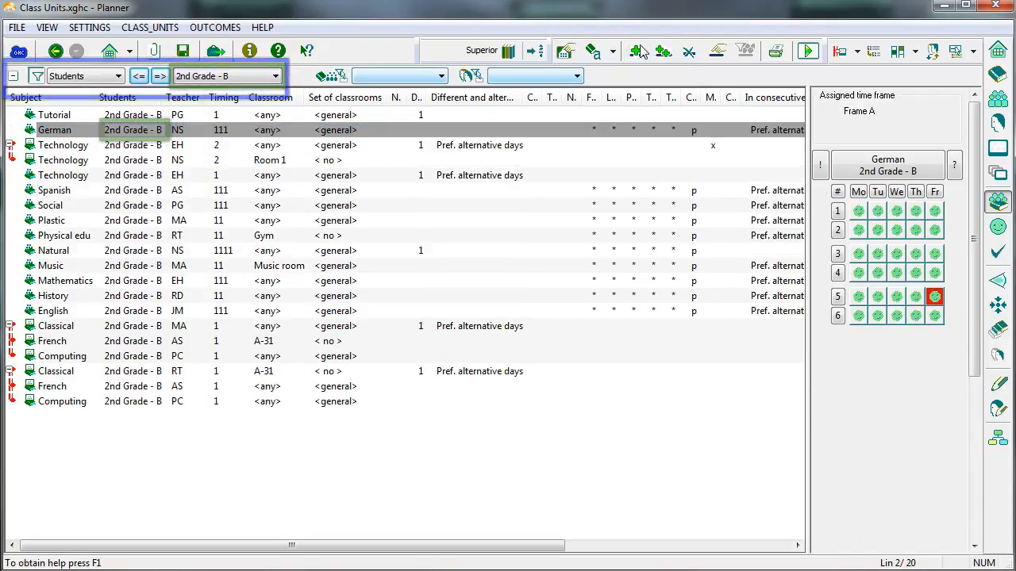
Change the teacher of the 2nd Grade - B German class unit to CB, and replace that choice with AF.
{"action": "double_click", "coordinate": [184, 132]}
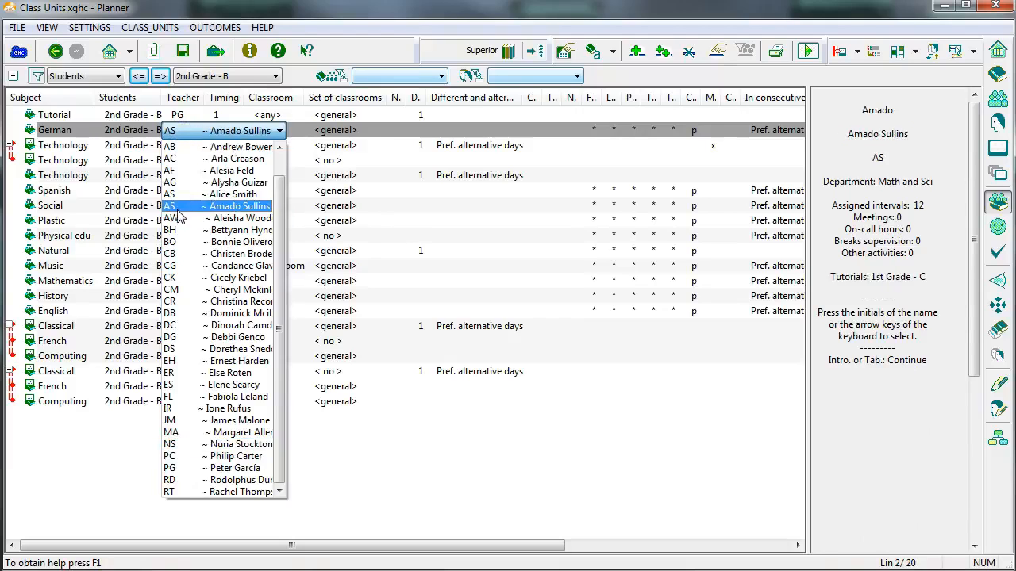
{"action": "left_click", "coordinate": [171, 253]}
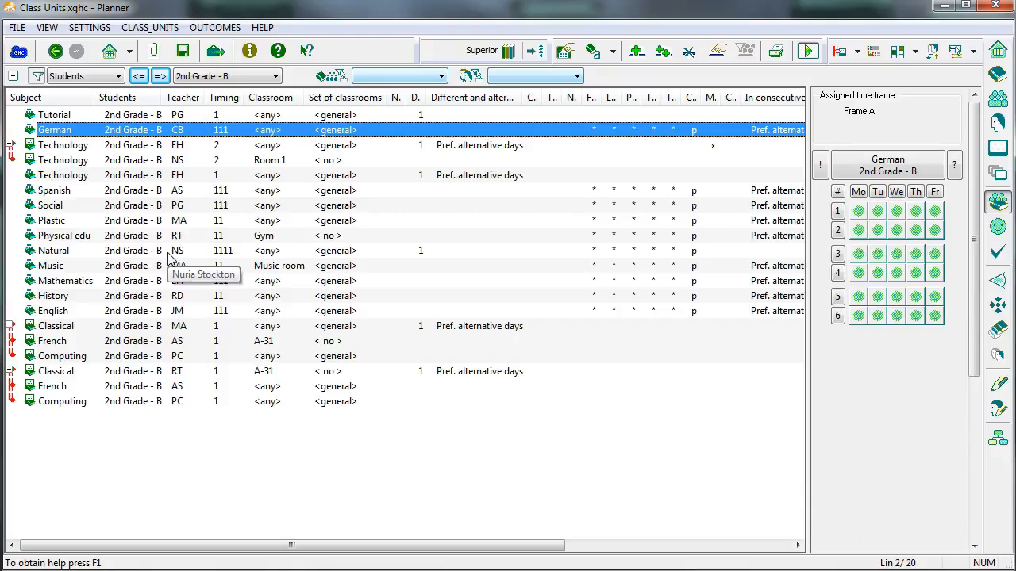
{"action": "left_click", "coordinate": [173, 133]}
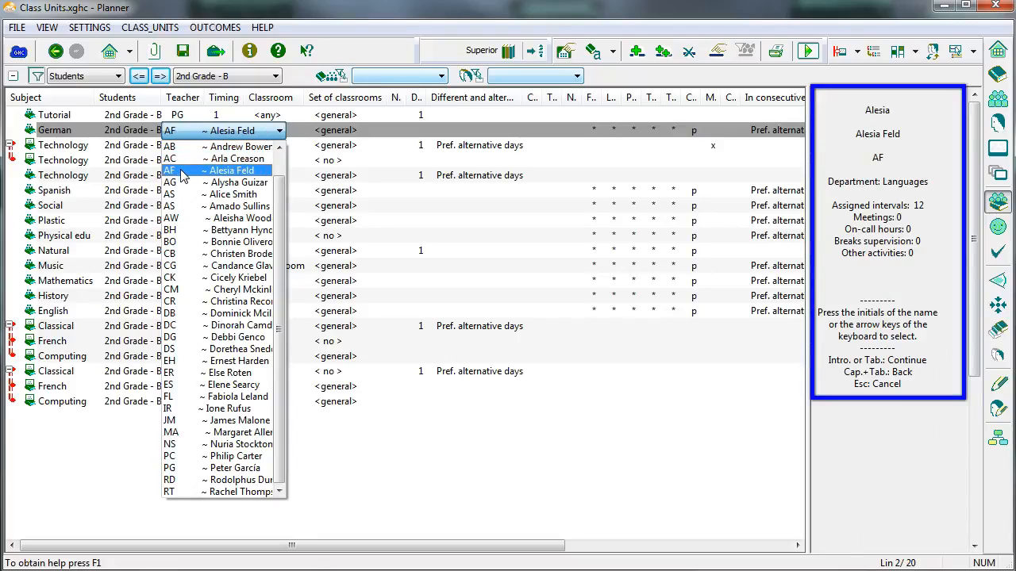
{"action": "left_click", "coordinate": [181, 172]}
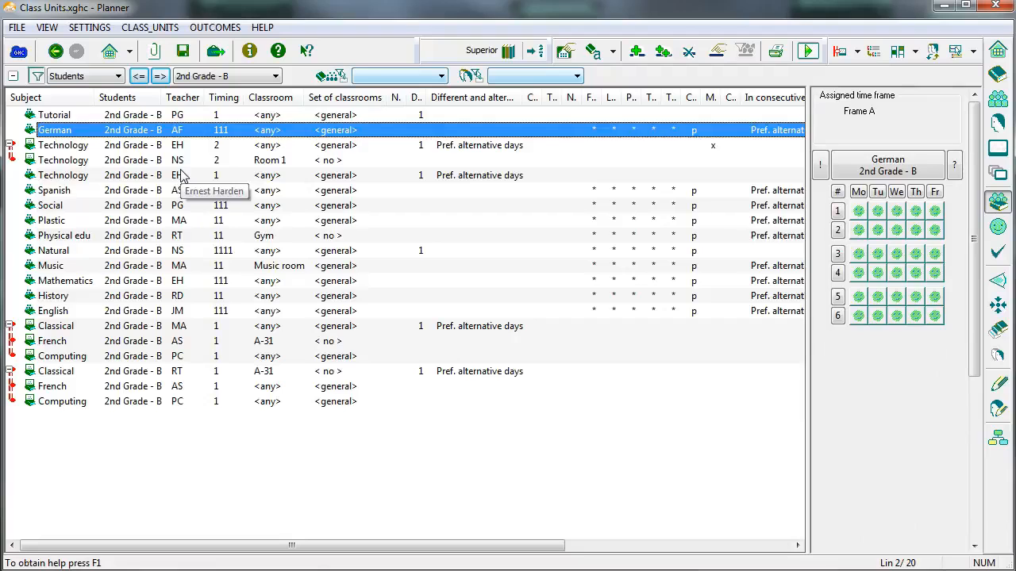
Remove the students filter from the class units list and activate the grade filter 3º - third.
{"action": "left_click", "coordinate": [37, 75]}
{"action": "left_click_drag", "start_coordinate": [796, 368], "coordinate": [794, 152]}
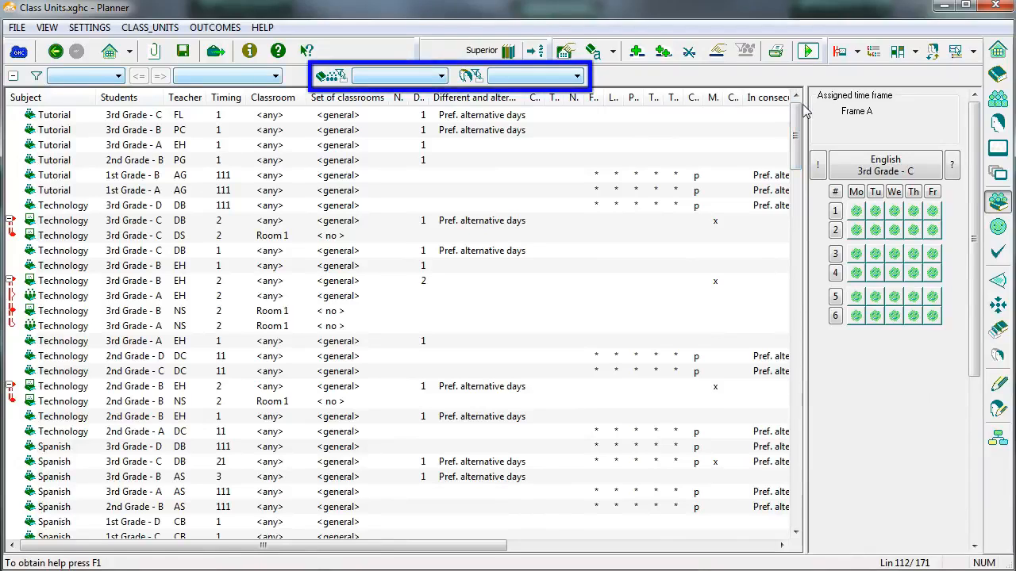
{"action": "left_click", "coordinate": [426, 76]}
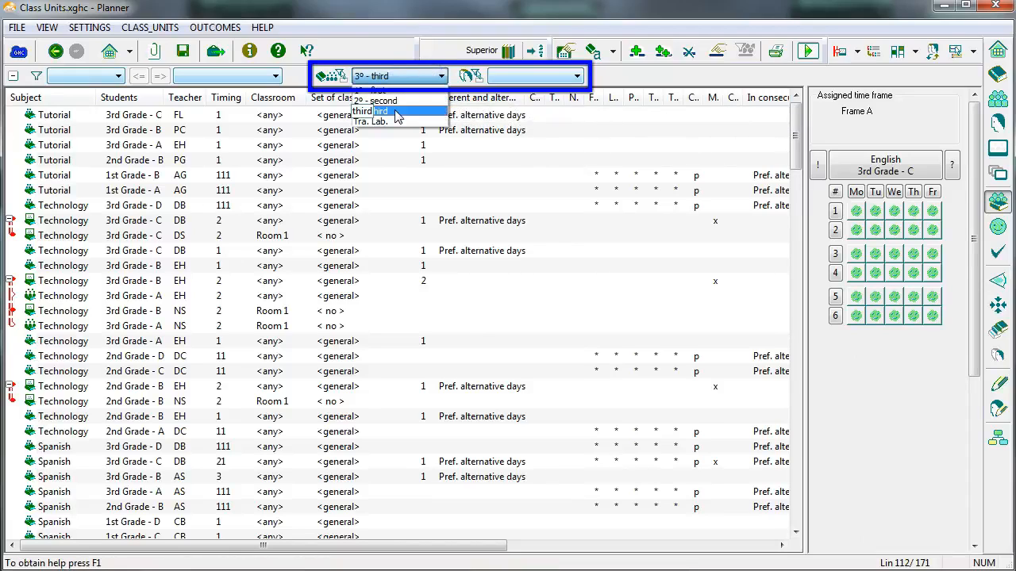
{"action": "left_click", "coordinate": [397, 115]}
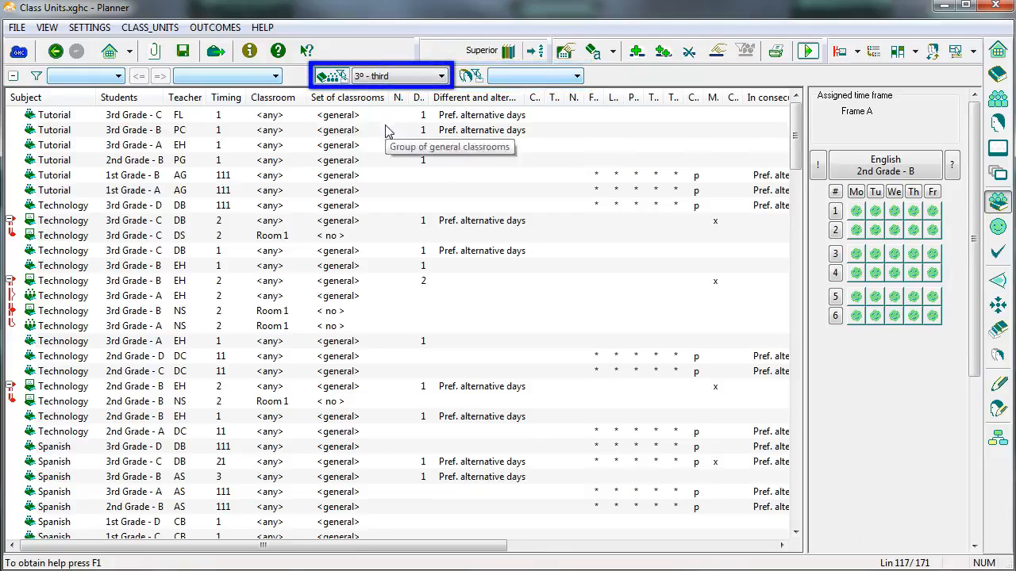
Examine the subject and student choices offered for the 3rd Grade - C Technology class unit under the 3º - third grade filter.
{"action": "left_click", "coordinate": [64, 253]}
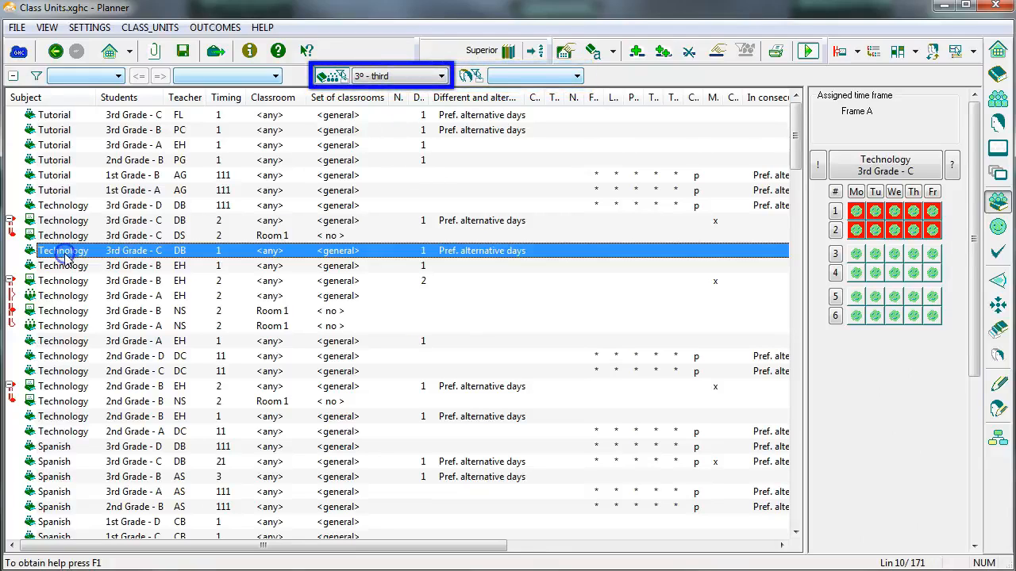
{"action": "left_click", "coordinate": [65, 252]}
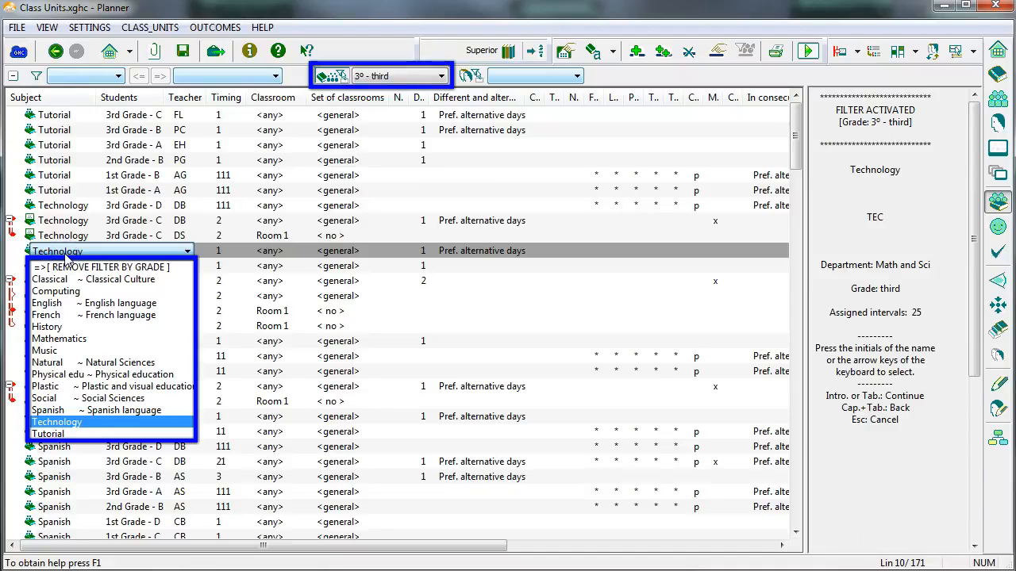
{"action": "key", "text": "Escape"}
{"action": "left_click", "coordinate": [144, 252]}
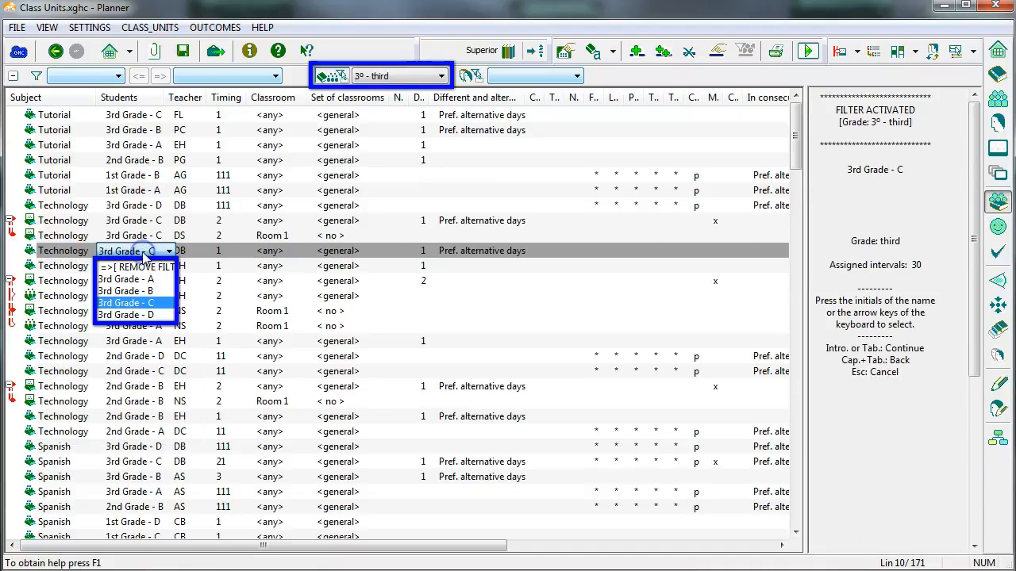
{"action": "key", "text": "Escape"}
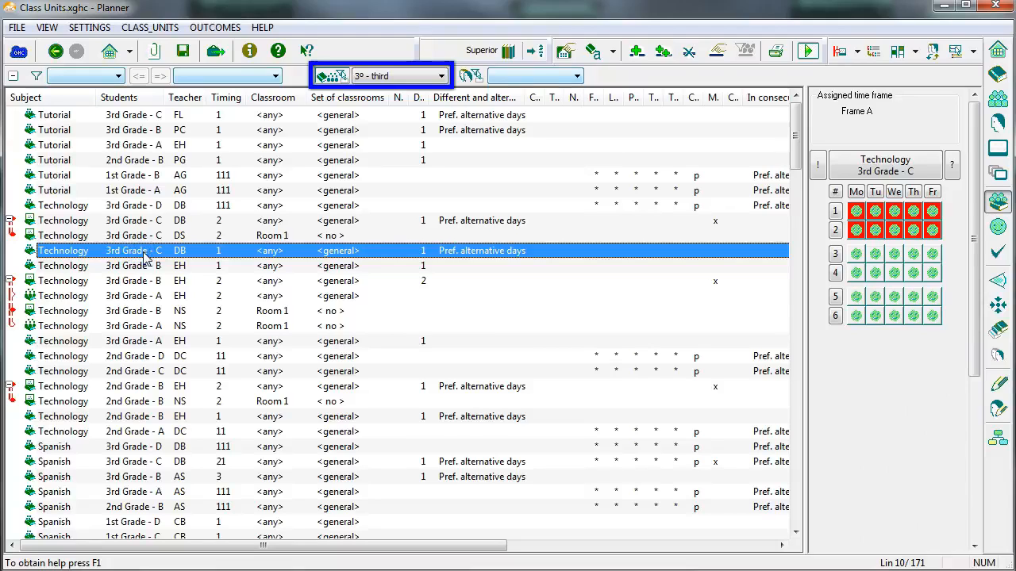
Activate the Math and Sci department filter and change the teacher of the 3rd Grade - B Technology class unit with timing 1 to AS.
{"action": "left_click", "coordinate": [145, 265]}
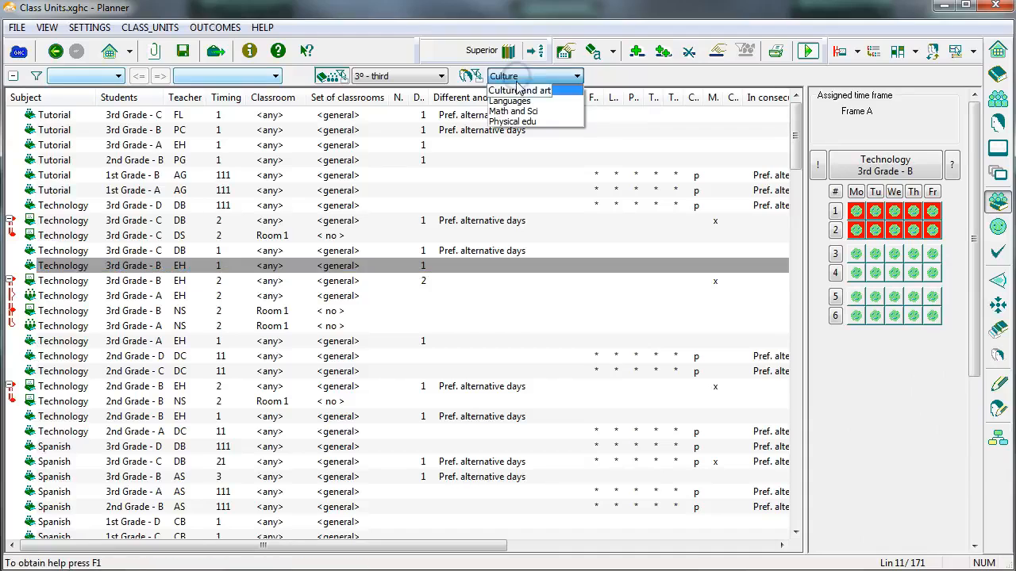
{"action": "left_click", "coordinate": [516, 115]}
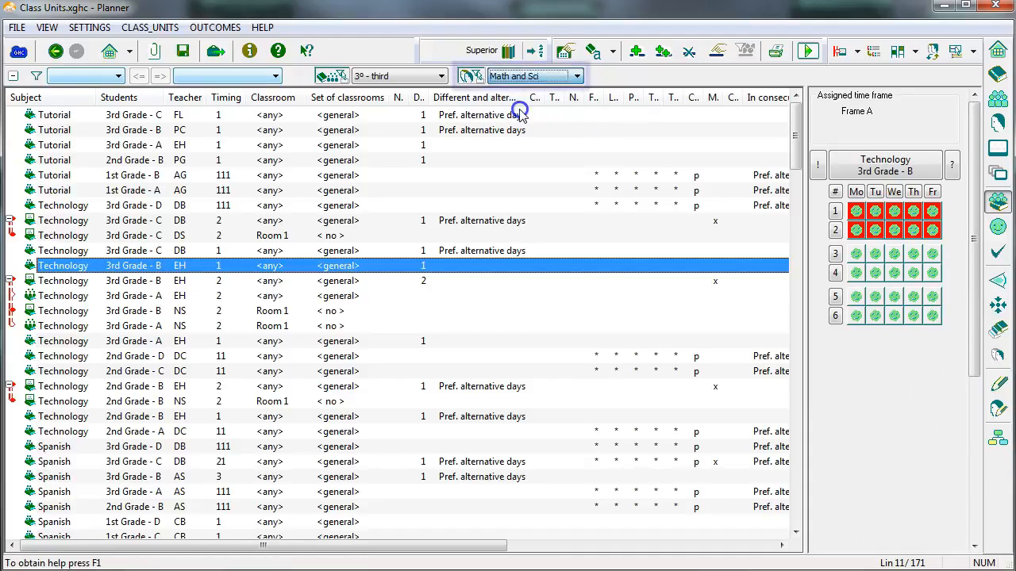
{"action": "double_click", "coordinate": [184, 266]}
{"action": "left_click", "coordinate": [182, 308]}
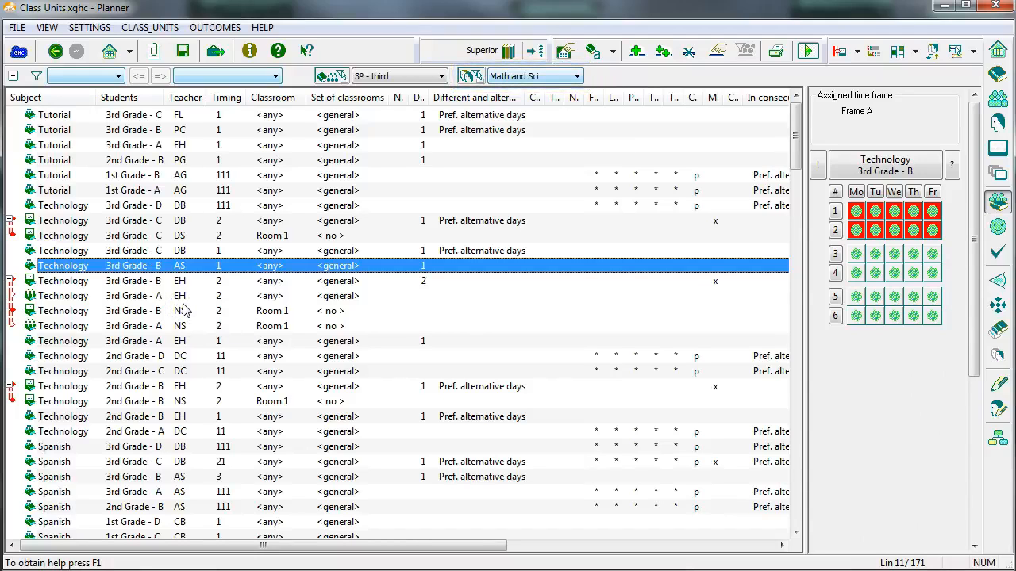
Remove the grade filter and view the teacher choices of the 2nd Grade - B English unit under the Languages department filter.
{"action": "left_click", "coordinate": [331, 75]}
{"action": "double_click", "coordinate": [177, 476]}
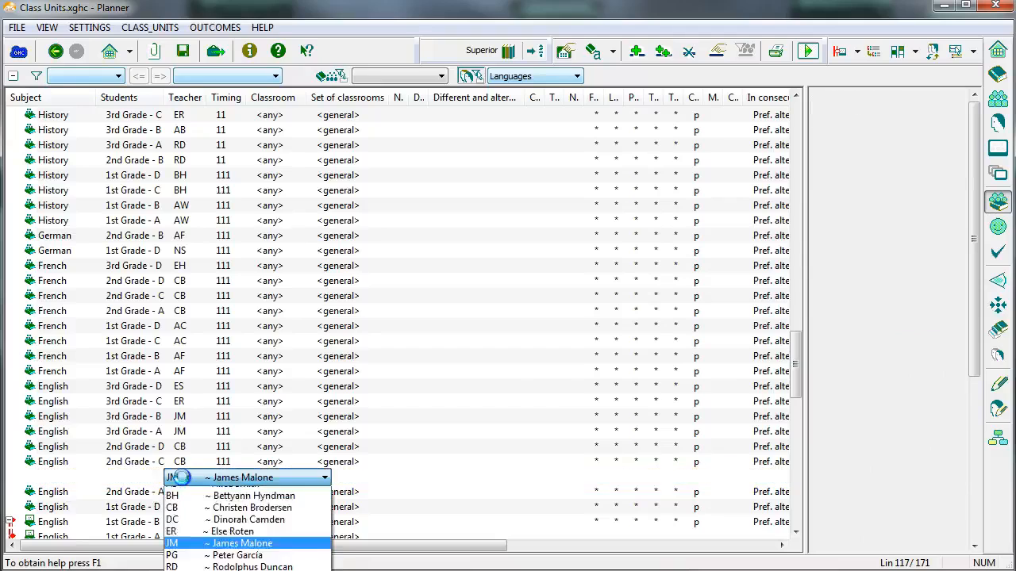
{"action": "left_click", "coordinate": [211, 493]}
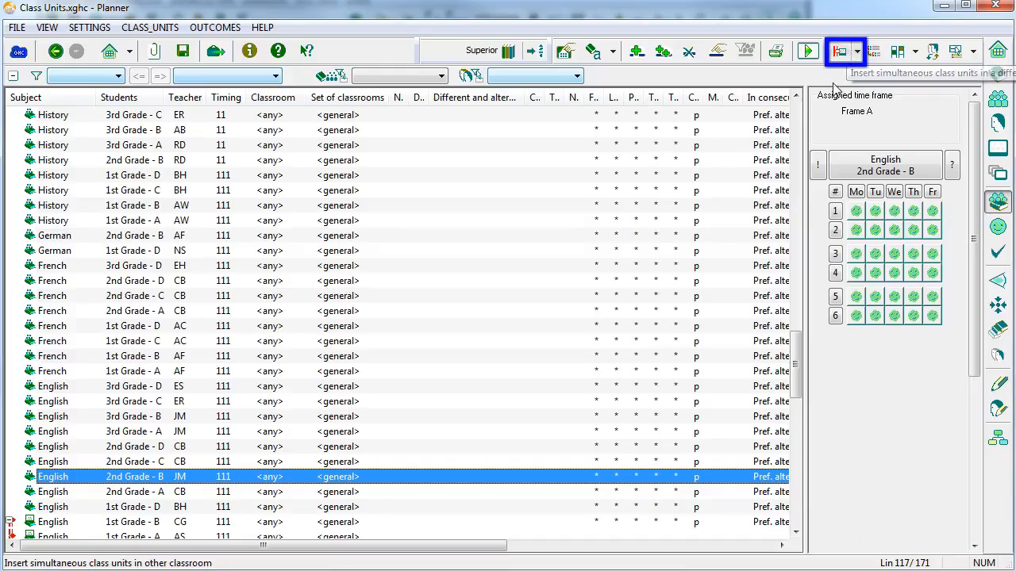
Insert a simultaneous class unit of type Other classroom to the teacher for the 2nd Grade - B English unit, keeping any classroom.
{"action": "right_click", "coordinate": [59, 482]}
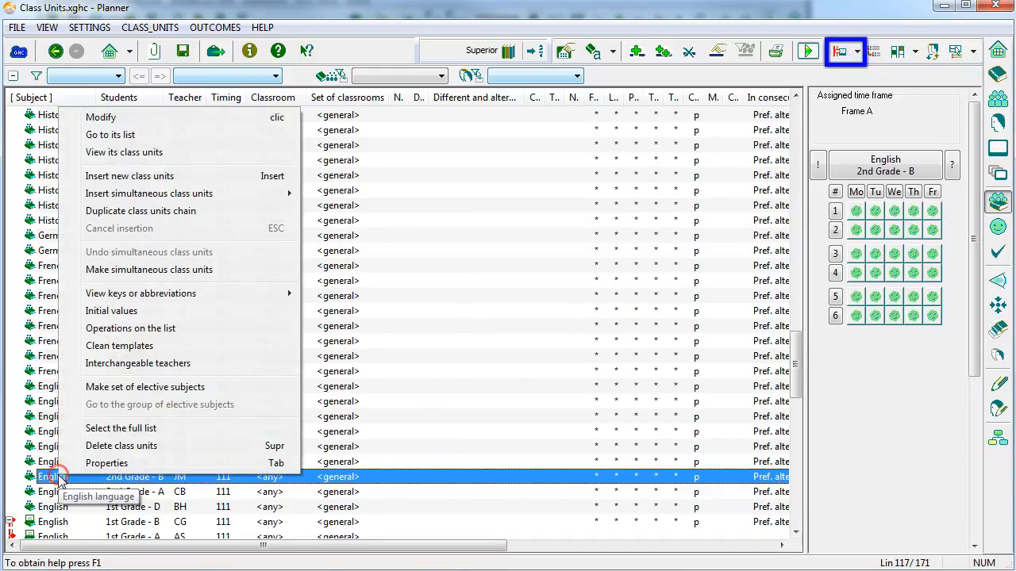
{"action": "mouse_move", "coordinate": [241, 198]}
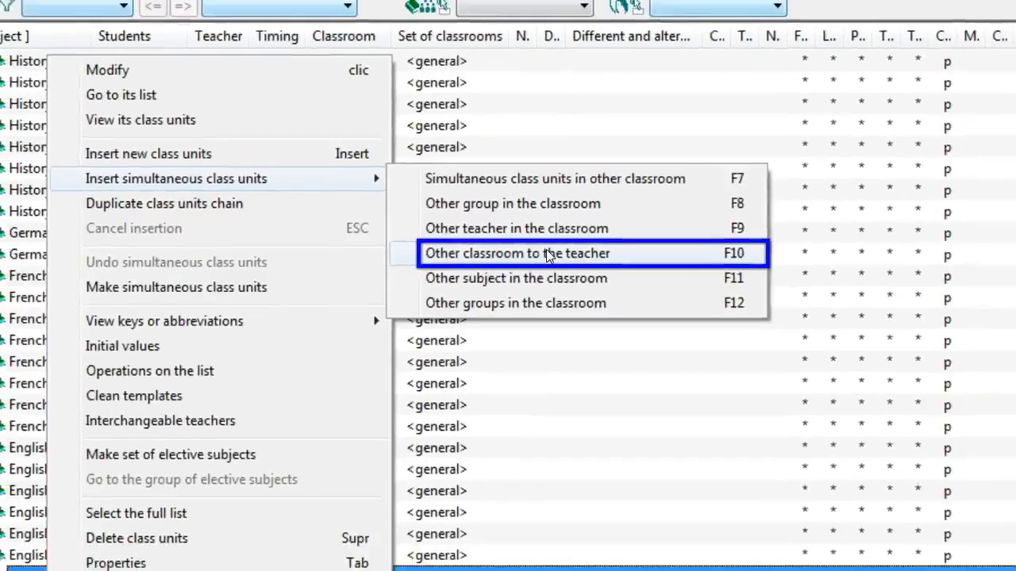
{"action": "left_click", "coordinate": [546, 255]}
{"action": "key", "text": "Return"}
{"action": "key", "text": "Return"}
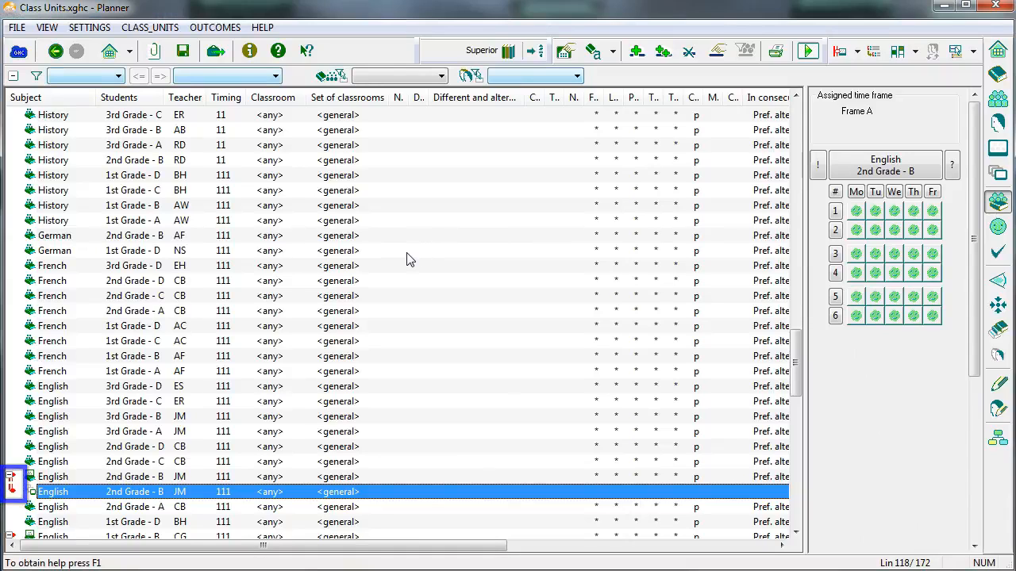
Insert a simultaneous unit in other classroom for 3rd Grade - B History: Cooking, 1st Grade - B, teacher AS, set of classrooms Workshops.
{"action": "right_click", "coordinate": [77, 131]}
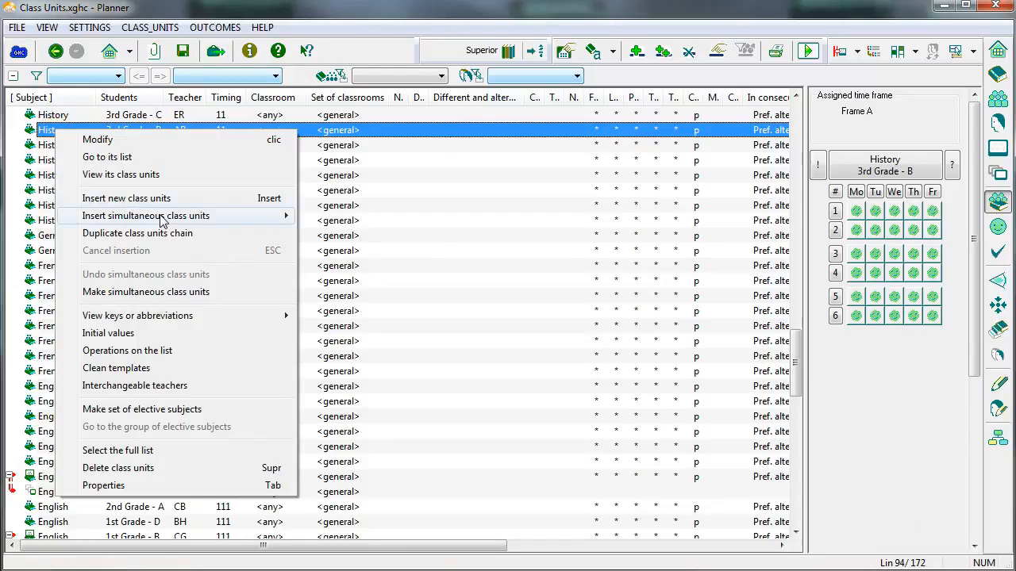
{"action": "mouse_move", "coordinate": [162, 222]}
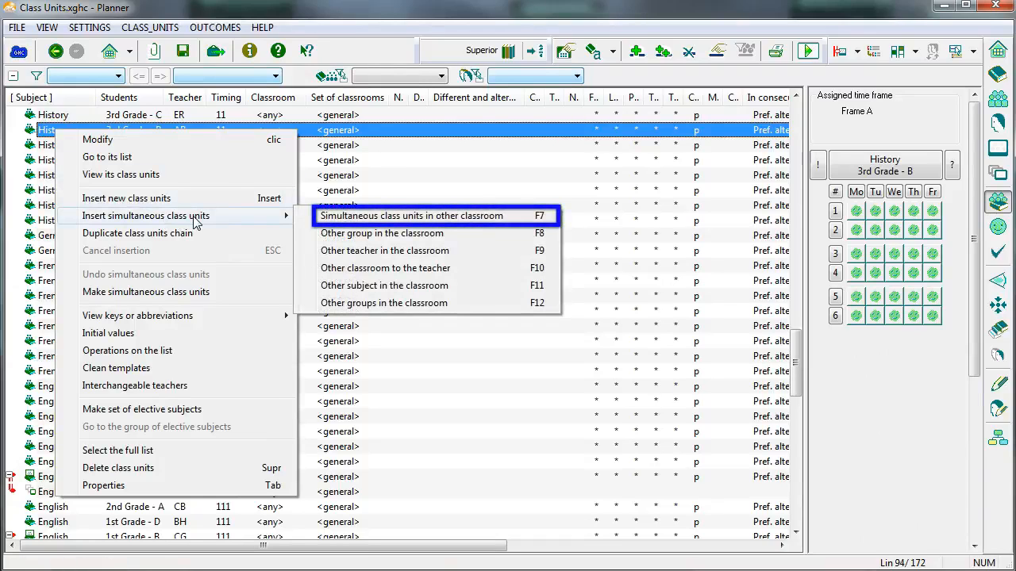
{"action": "left_click", "coordinate": [426, 220]}
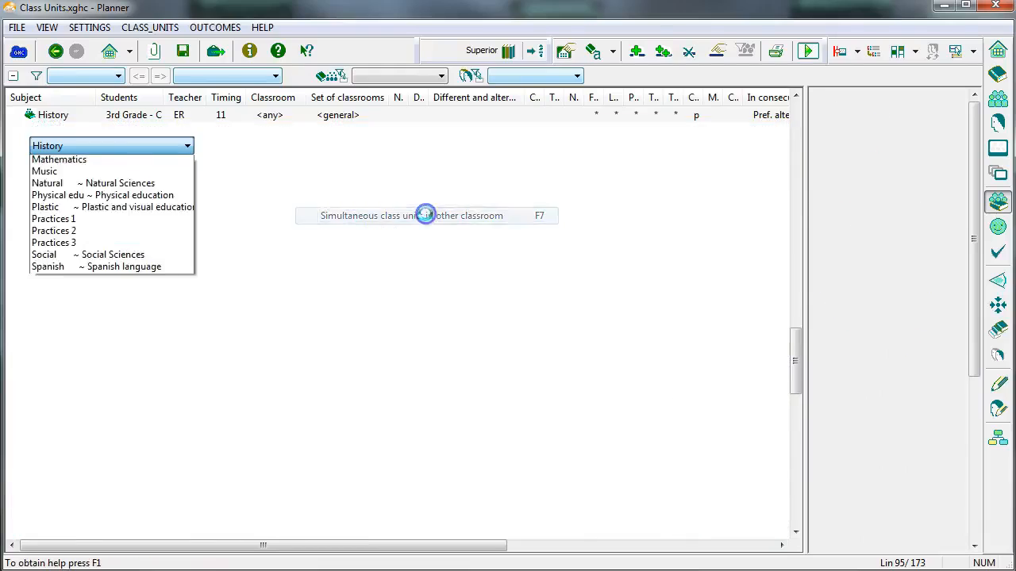
{"action": "left_click", "coordinate": [123, 221]}
{"action": "left_click", "coordinate": [118, 187]}
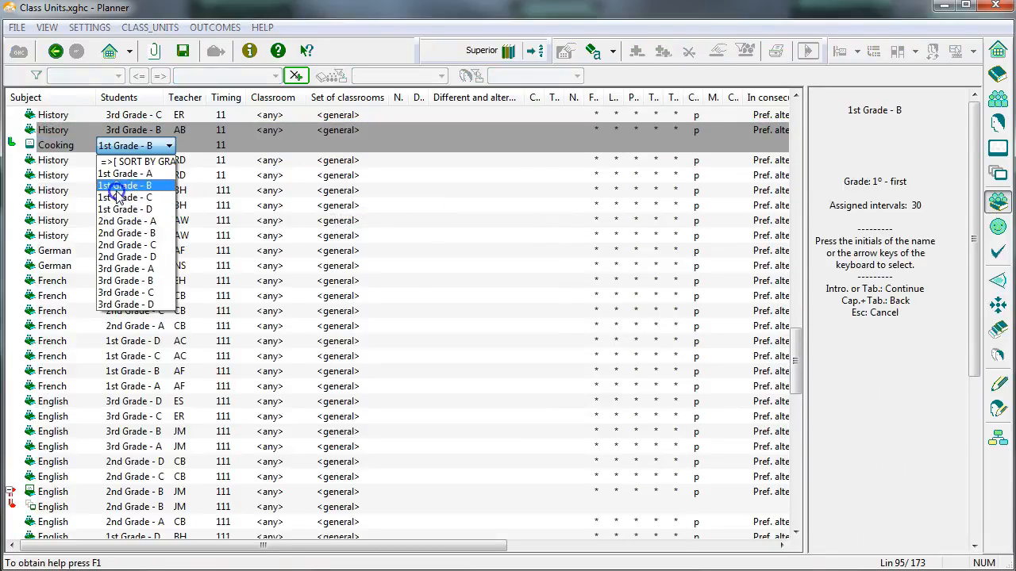
{"action": "key", "text": "Return"}
{"action": "key", "text": "Return"}
{"action": "key", "text": "Return"}
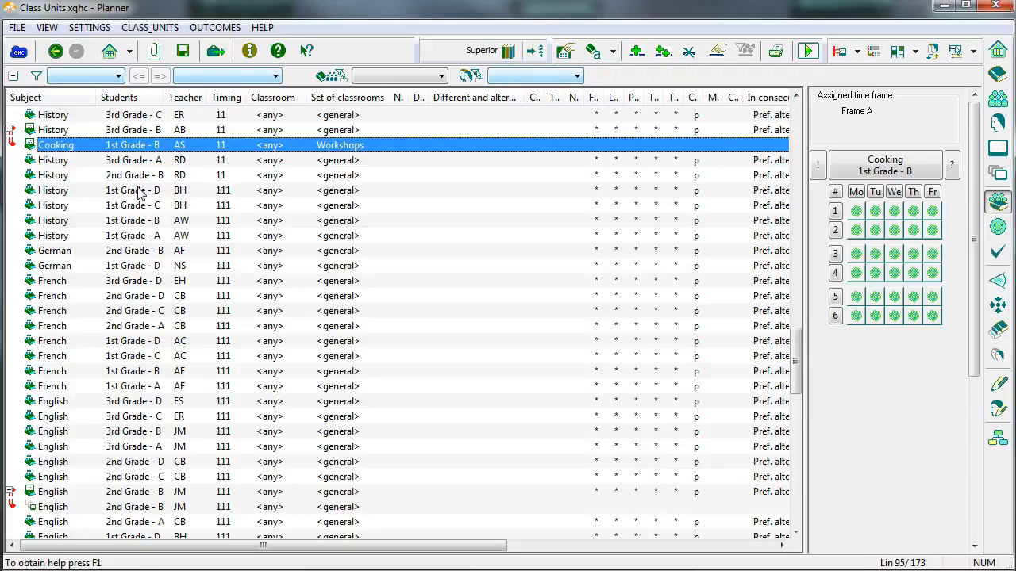
Add 1st Grade - A as another group in the classroom of the 1st Grade - B Cooking class unit.
{"action": "right_click", "coordinate": [67, 146]}
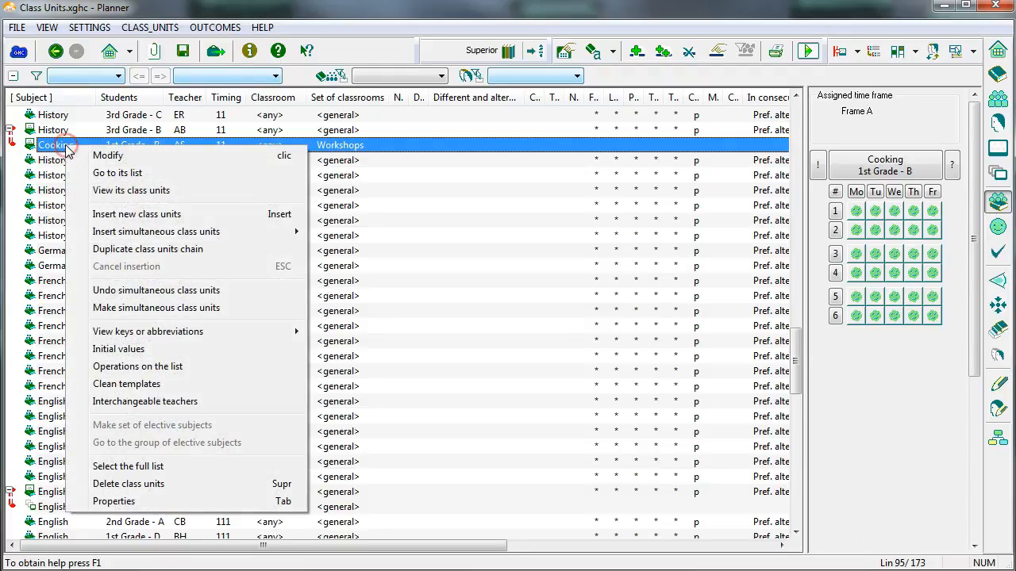
{"action": "mouse_move", "coordinate": [193, 238]}
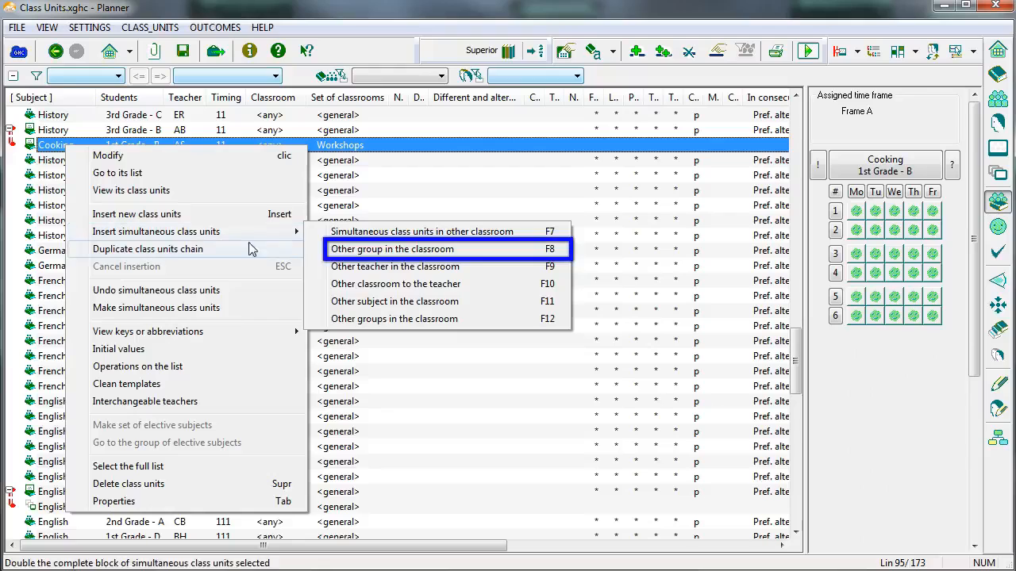
{"action": "left_click", "coordinate": [424, 256]}
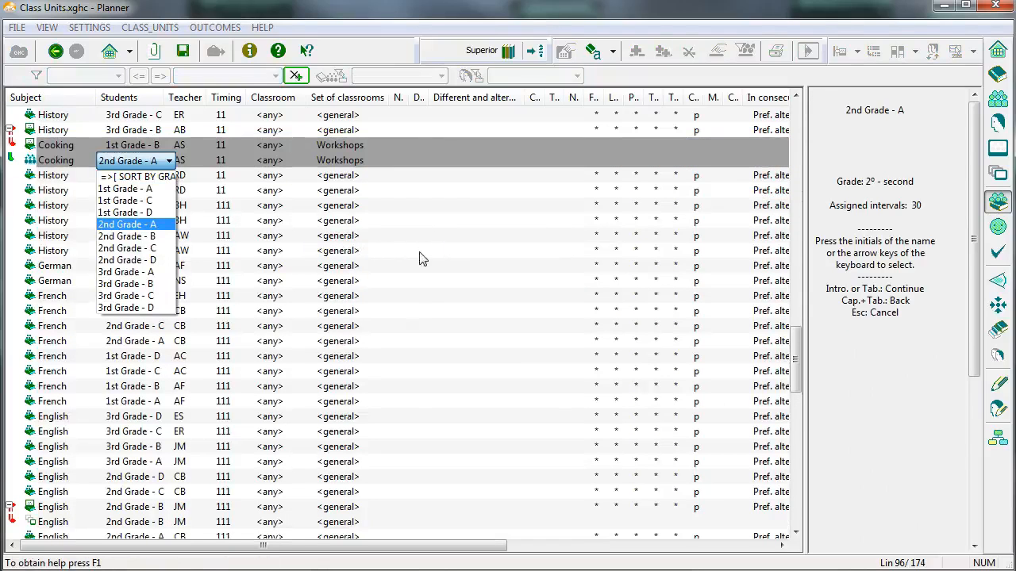
{"action": "left_click", "coordinate": [143, 190]}
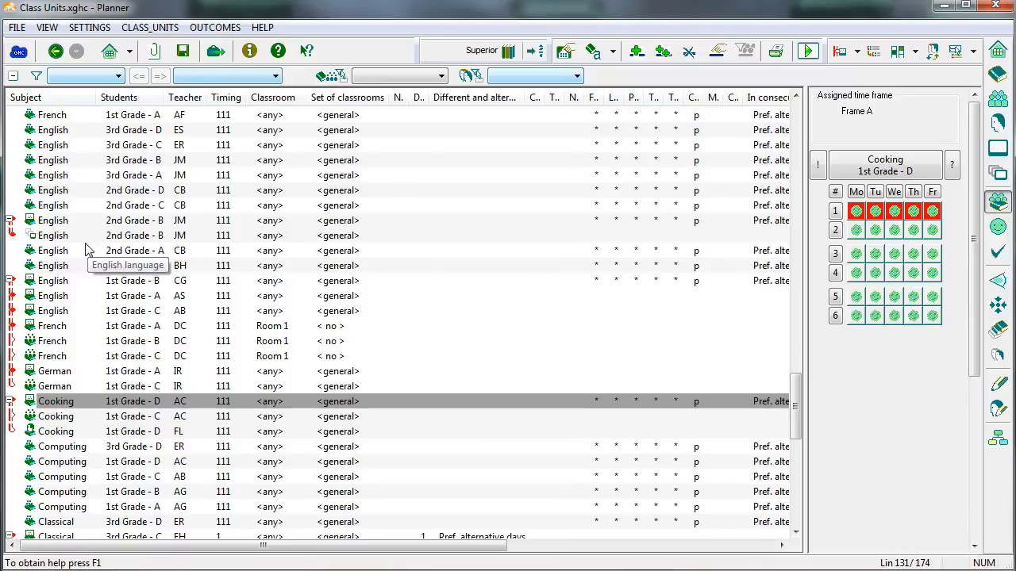
Undo the simultaneity of the two 2nd Grade - B English class units.
{"action": "right_click", "coordinate": [61, 237]}
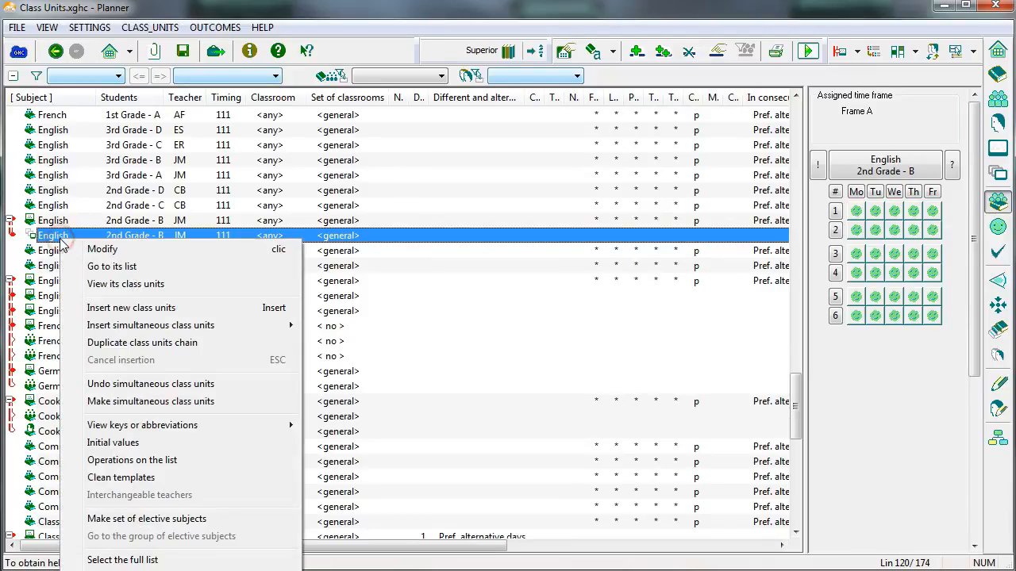
{"action": "left_click", "coordinate": [243, 385]}
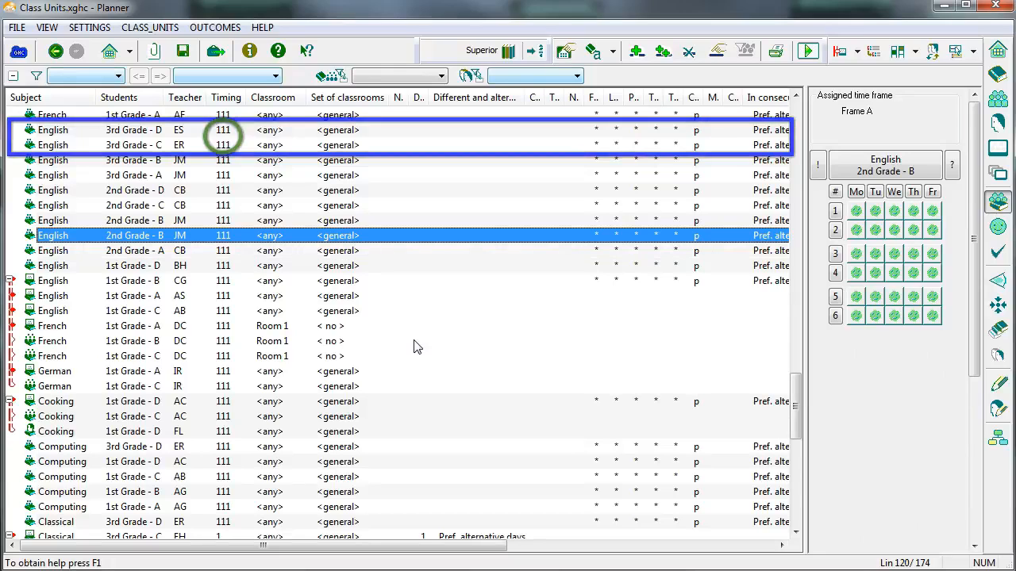
Make the 3rd Grade - C and 3rd Grade - D English class units simultaneous in other classroom, adopting the 3rd Grade - D properties.
{"action": "left_click_drag", "start_coordinate": [79, 147], "coordinate": [90, 128]}
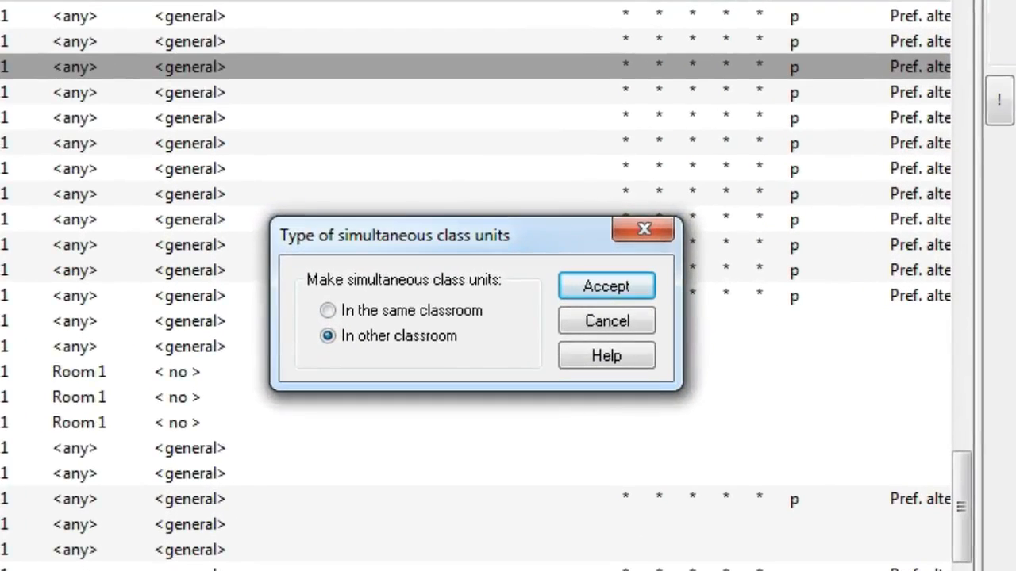
{"action": "left_click", "coordinate": [628, 288]}
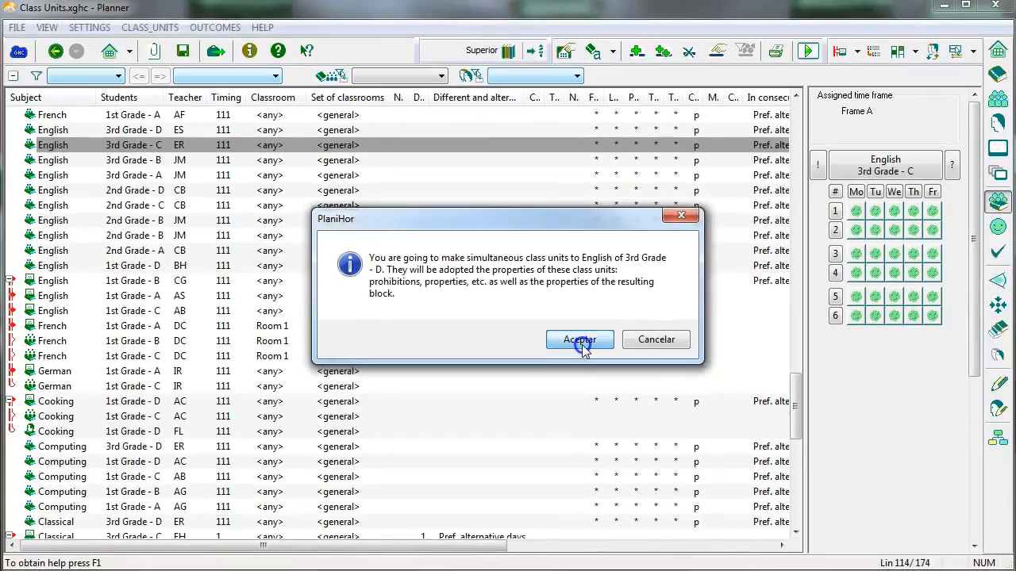
{"action": "left_click", "coordinate": [579, 340]}
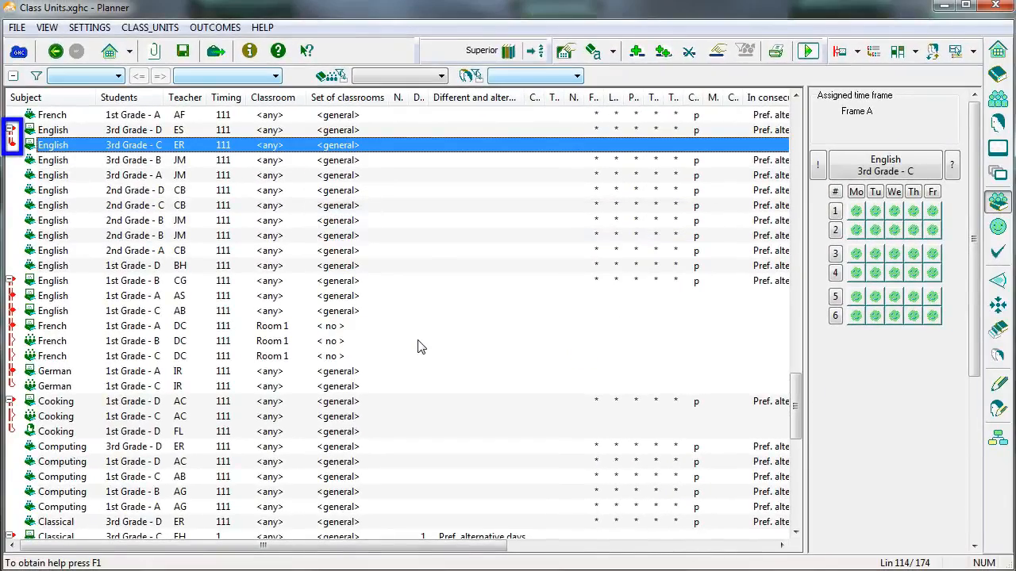
In the 3rd Grade - C English grid, pin Monday 1, prohibit Tuesday 2, and mark Wednesday 2 with the yellow face and Thursday 2 light blue.
{"action": "left_click", "coordinate": [855, 212]}
{"action": "left_click", "coordinate": [874, 230]}
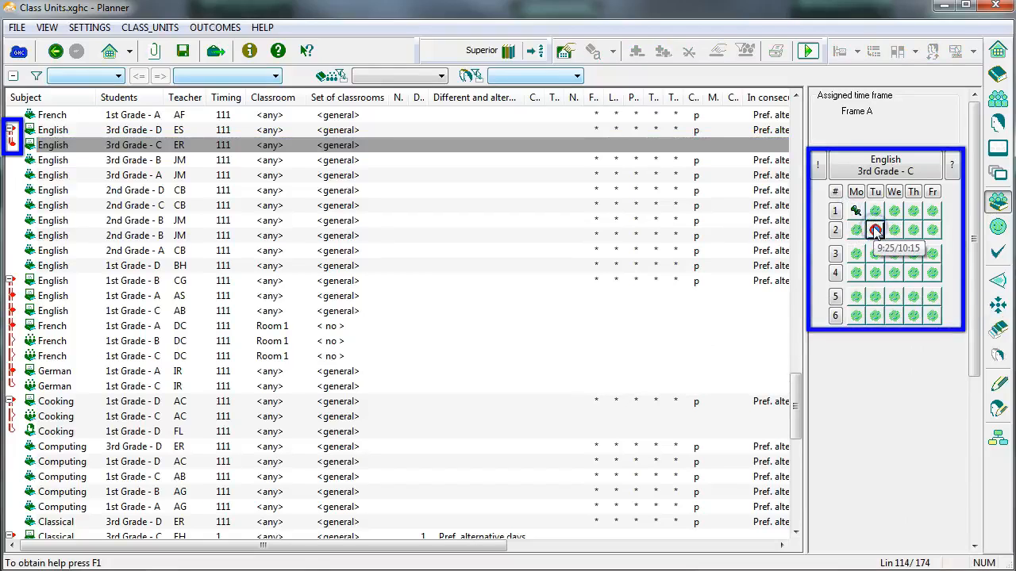
{"action": "left_click", "coordinate": [896, 230]}
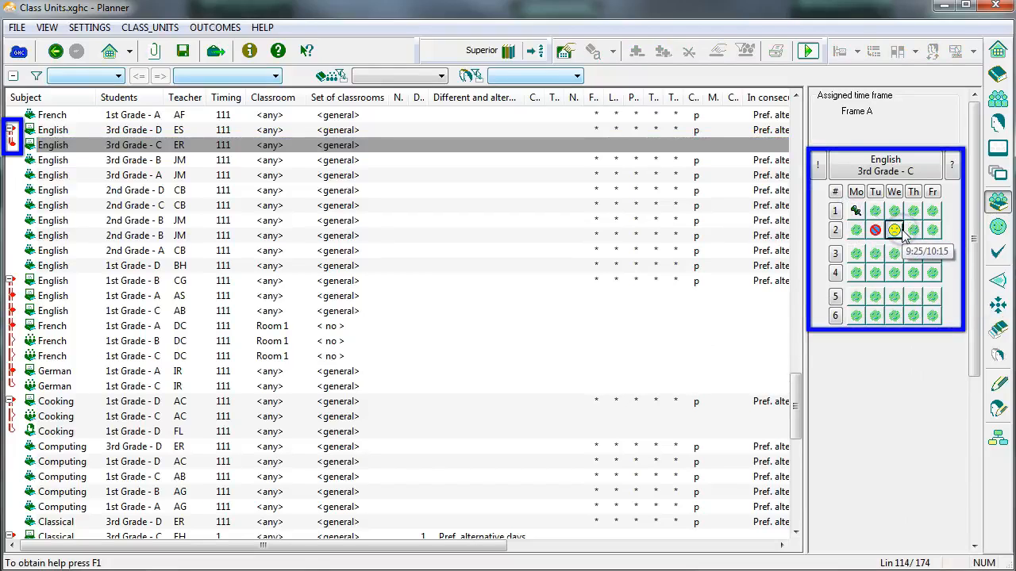
{"action": "left_click", "coordinate": [913, 230]}
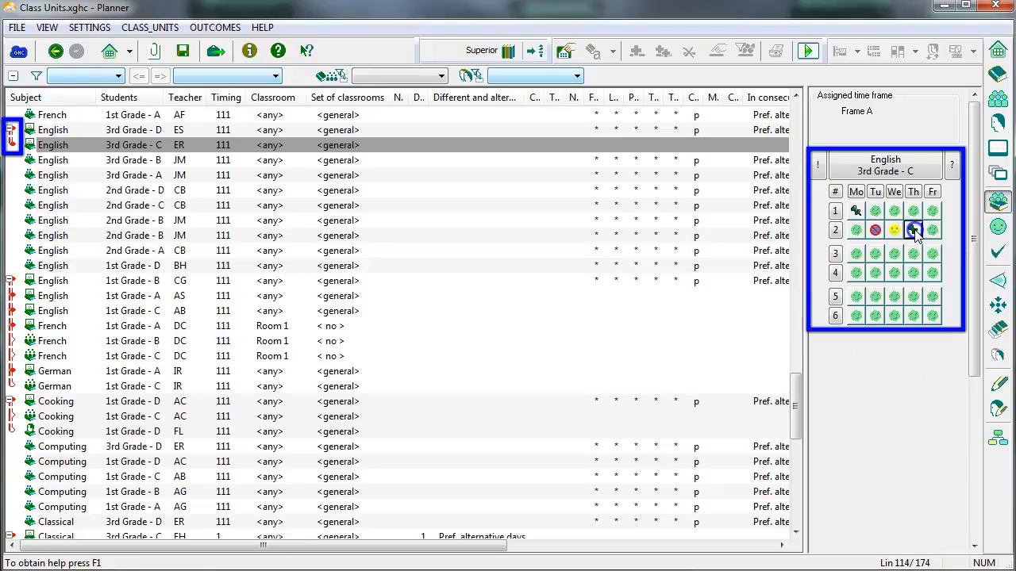
{"action": "left_click", "coordinate": [915, 230]}
{"action": "left_click", "coordinate": [915, 230]}
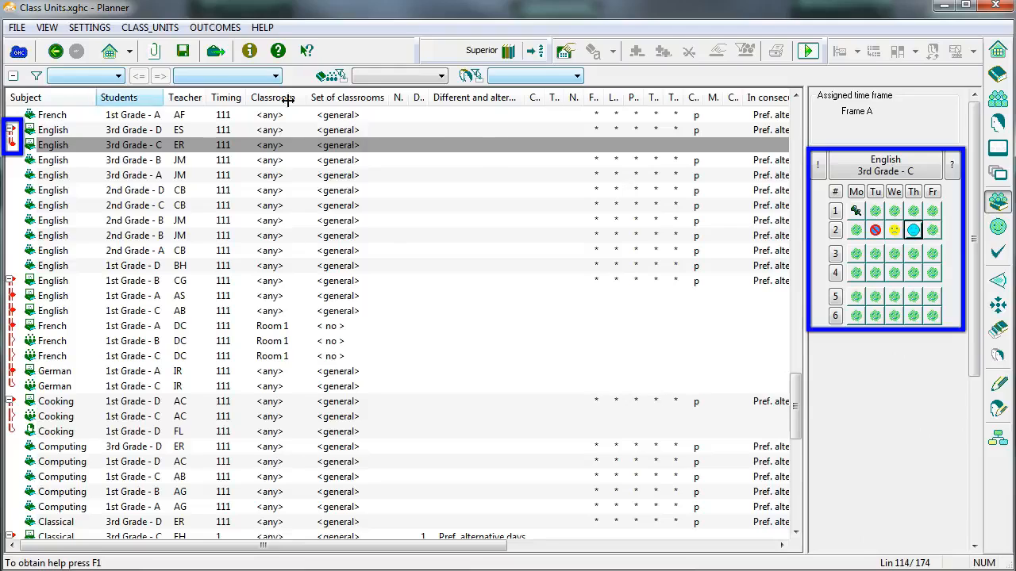
Check the time grids of 3rd Grade - D English and 1st Grade - D Cooking, and go to the list of the Cooking unit's teacher.
{"action": "left_click", "coordinate": [44, 133]}
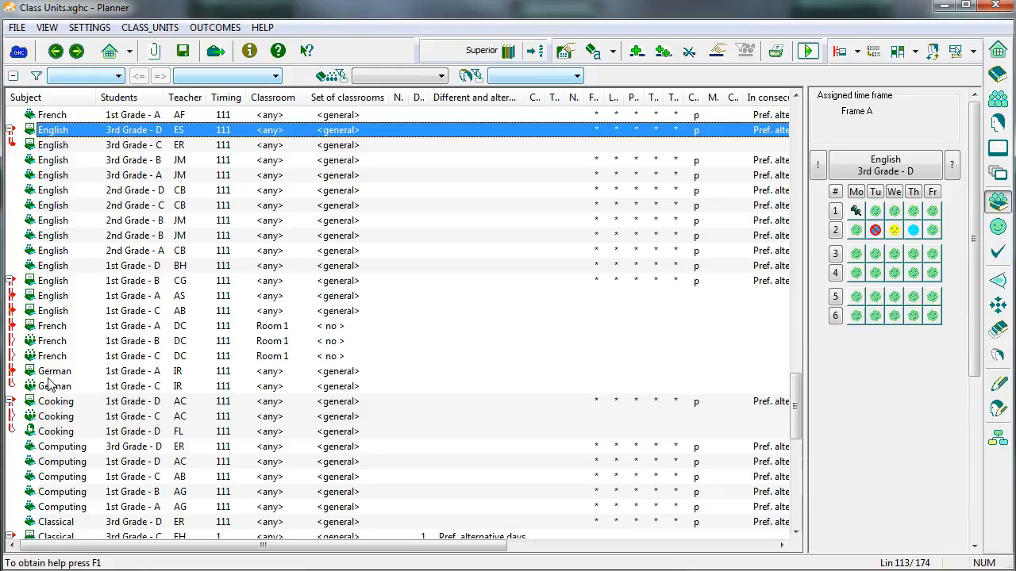
{"action": "left_click", "coordinate": [63, 404]}
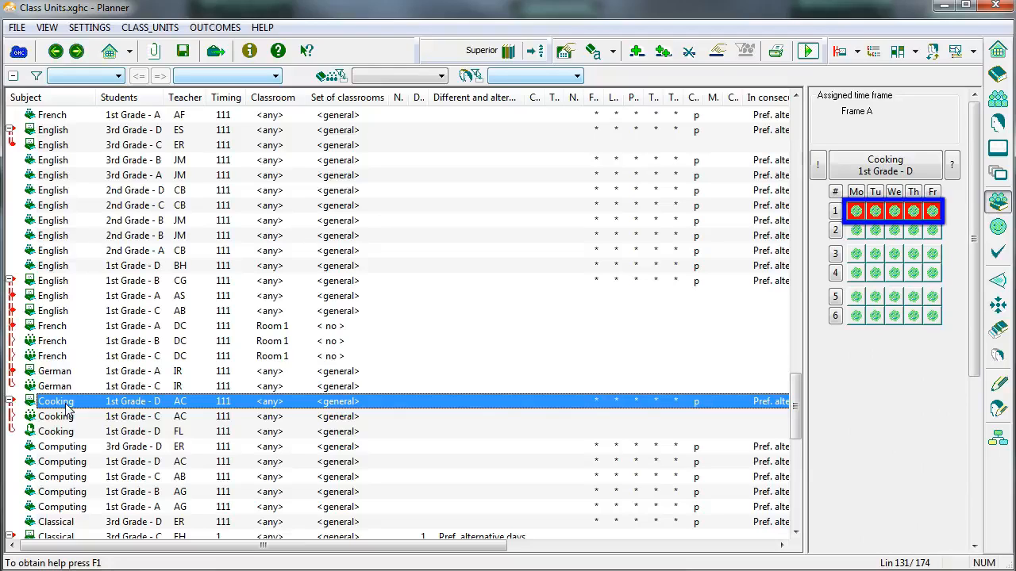
{"action": "right_click", "coordinate": [185, 401]}
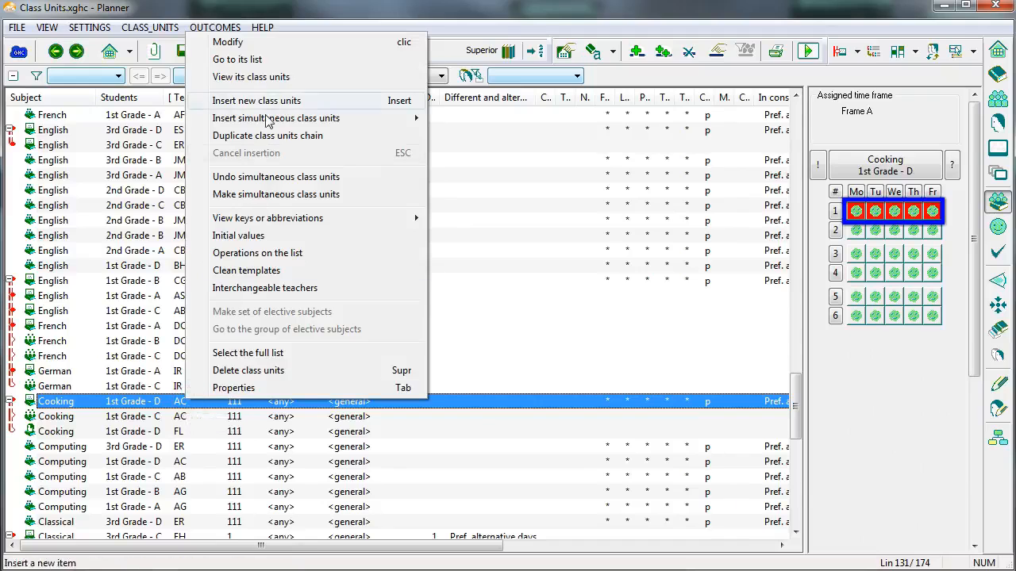
{"action": "left_click", "coordinate": [270, 60]}
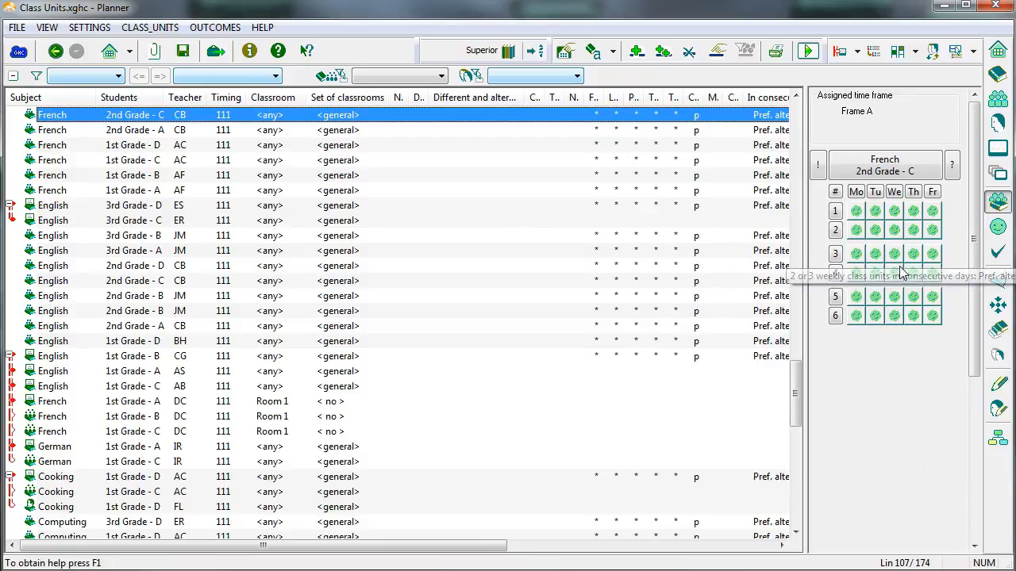
Pin the 2nd Grade - C French class units to Friday interval 3, Thursday interval 4 and Monday interval 4.
{"action": "left_click", "coordinate": [933, 253]}
{"action": "left_click", "coordinate": [933, 255]}
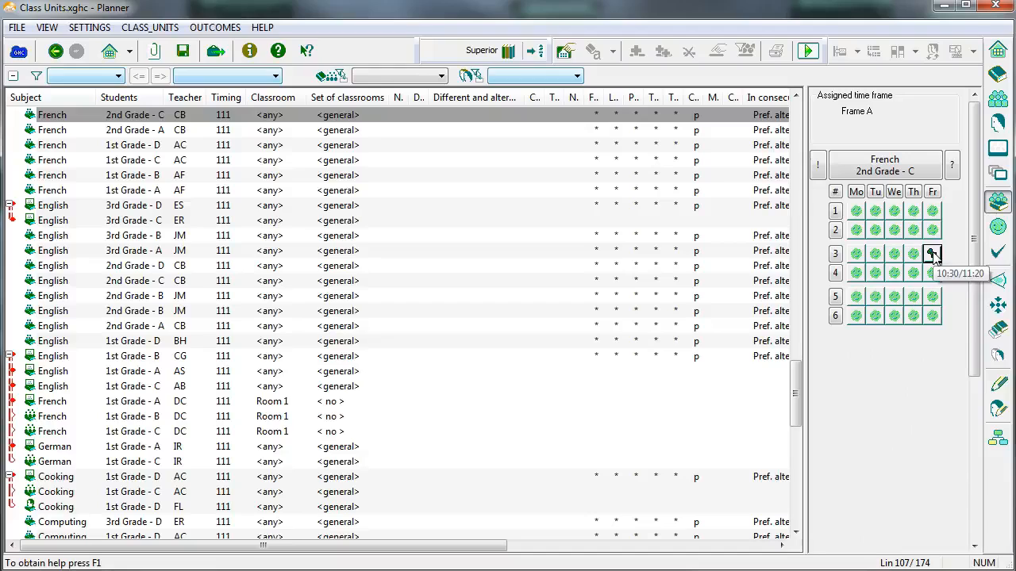
{"action": "left_click", "coordinate": [912, 273]}
{"action": "left_click", "coordinate": [856, 273]}
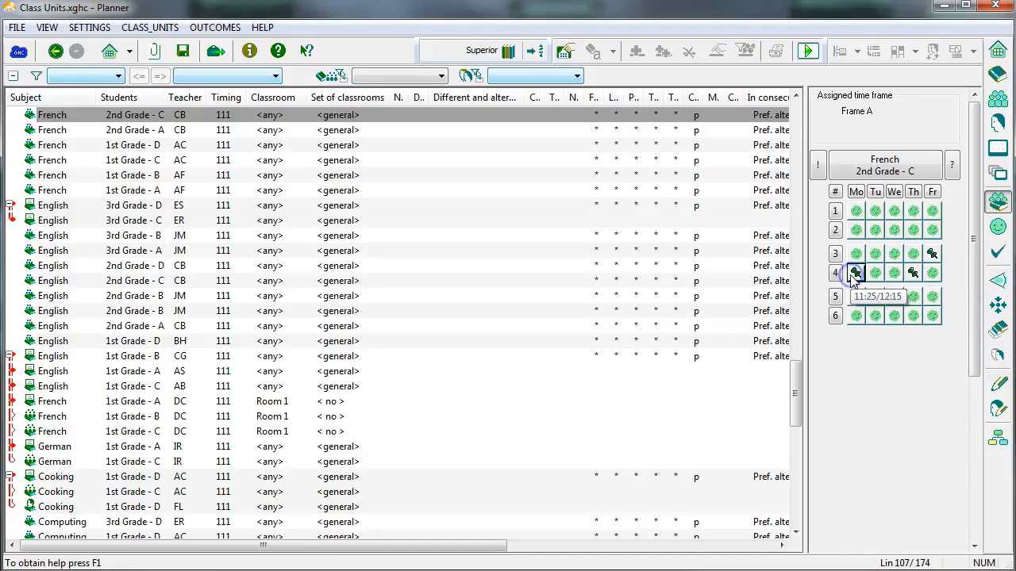